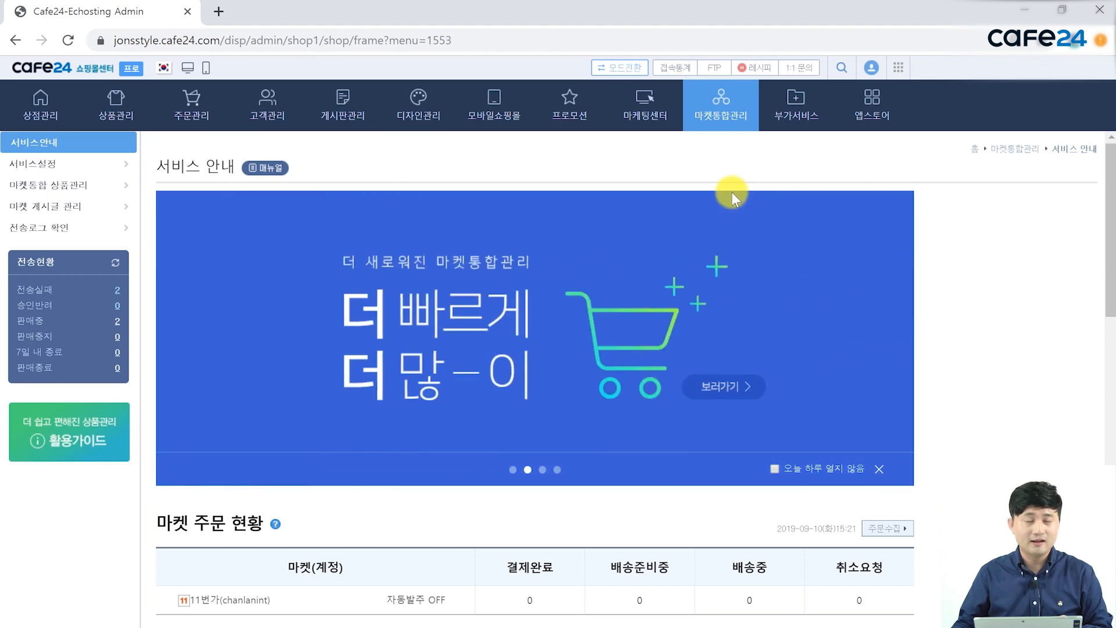
Open the 연동전 상품관리 page under 마켓통합 상품관리 and go to its list of unlinked products
click(67, 186)
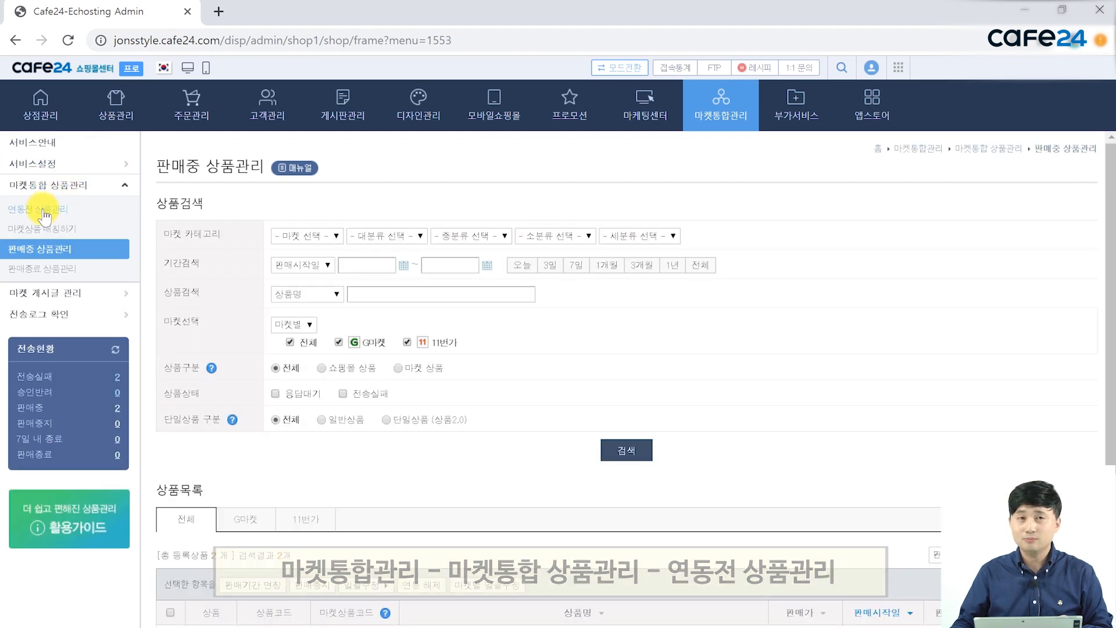
click(42, 210)
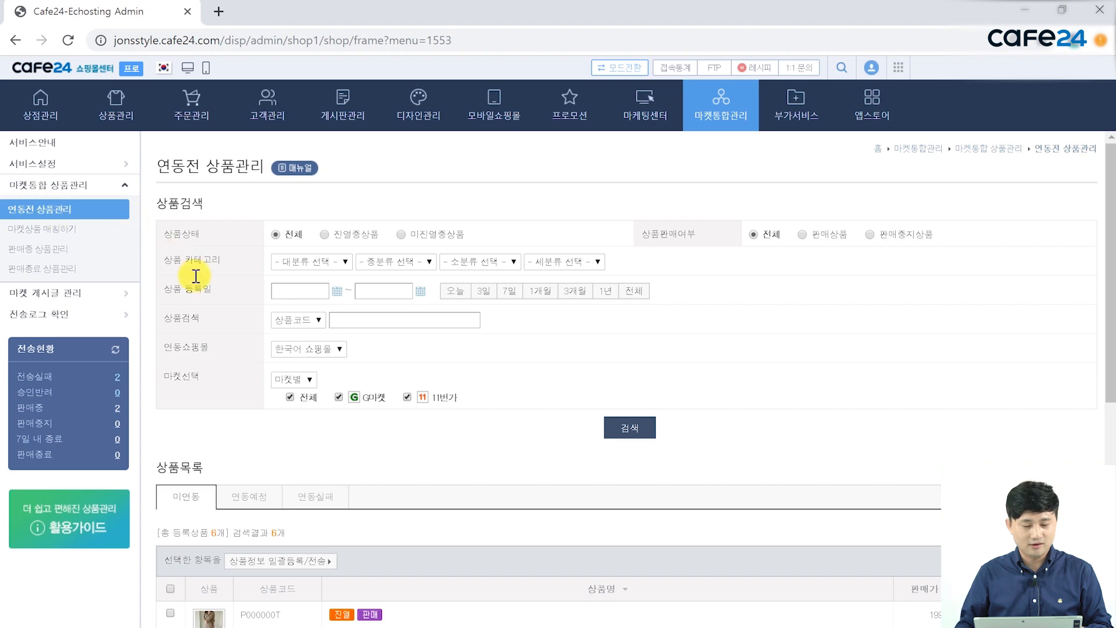
scroll(357, 424, down, 1)
scroll(357, 430, down, 3)
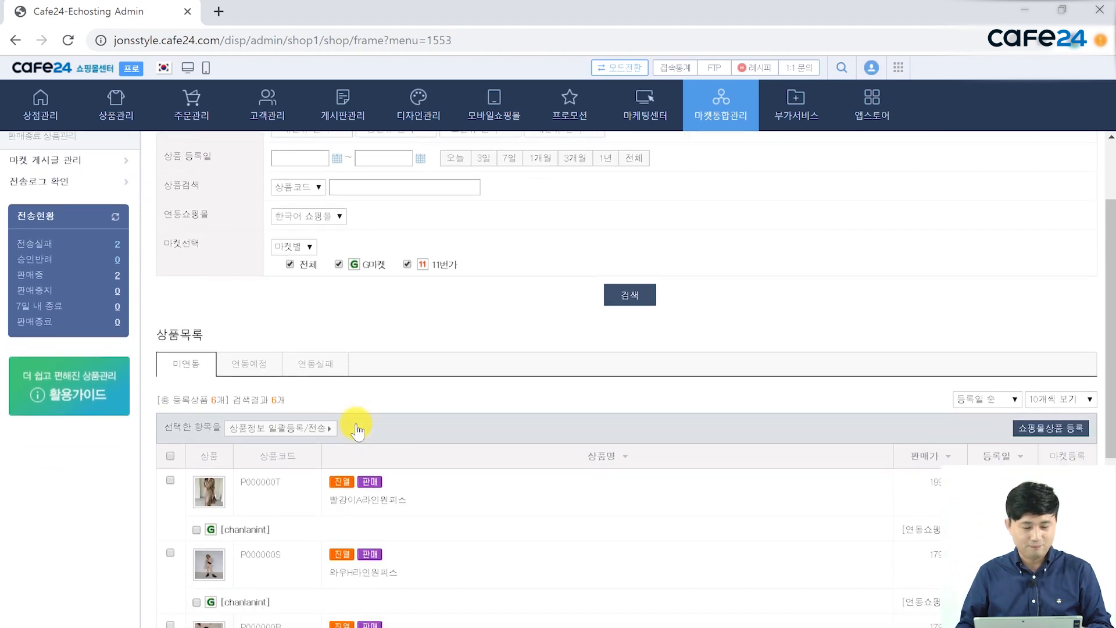
scroll(461, 399, up, 1)
scroll(436, 324, down, 2)
scroll(441, 379, down, 1)
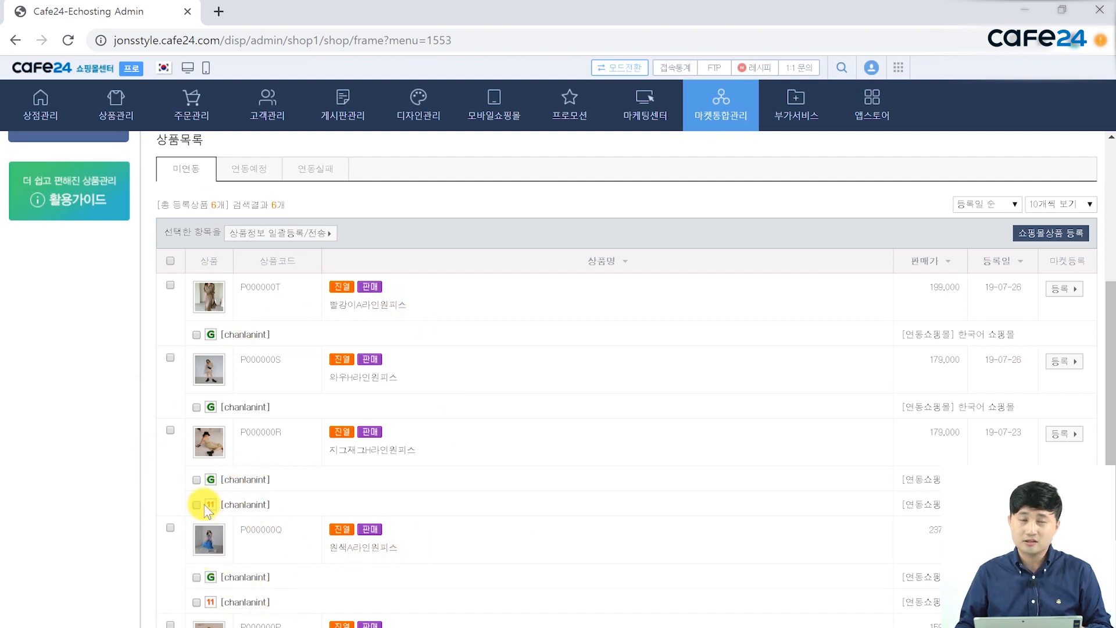
Select the 지그재그H라인원피스 product (P000000R) for both markets and open its market registration form, keeping G마켓 switched on
click(170, 431)
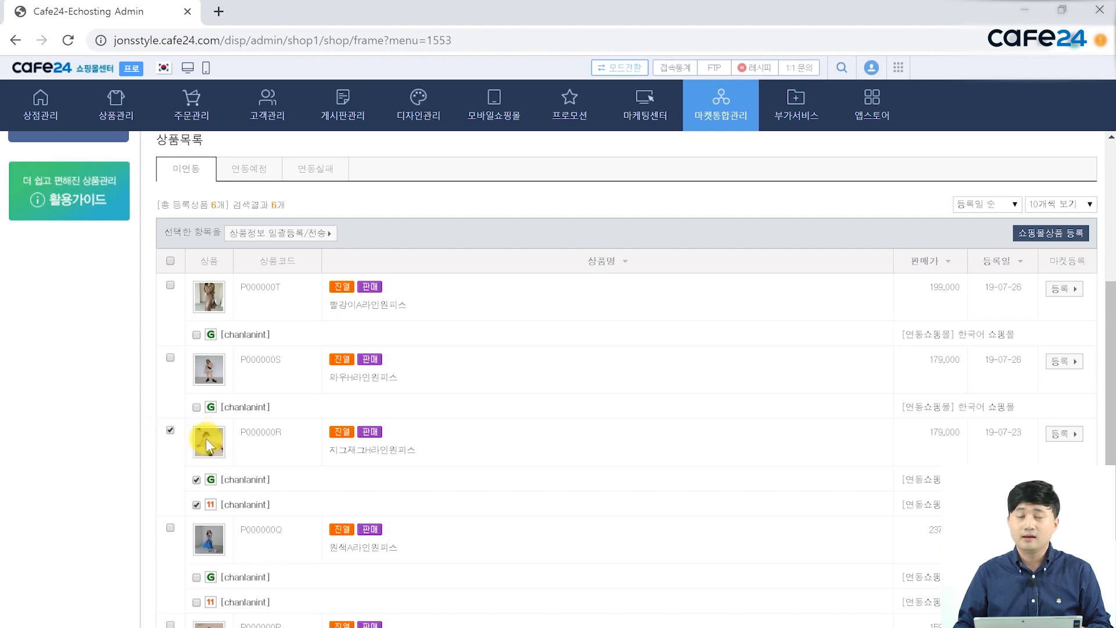
click(1059, 448)
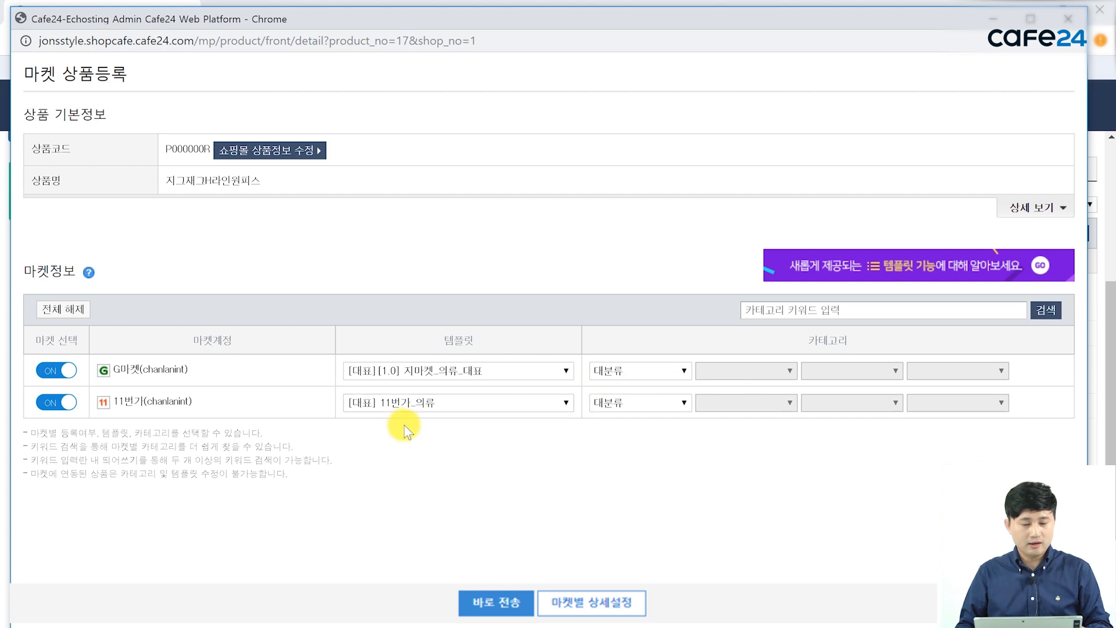
click(51, 372)
click(52, 372)
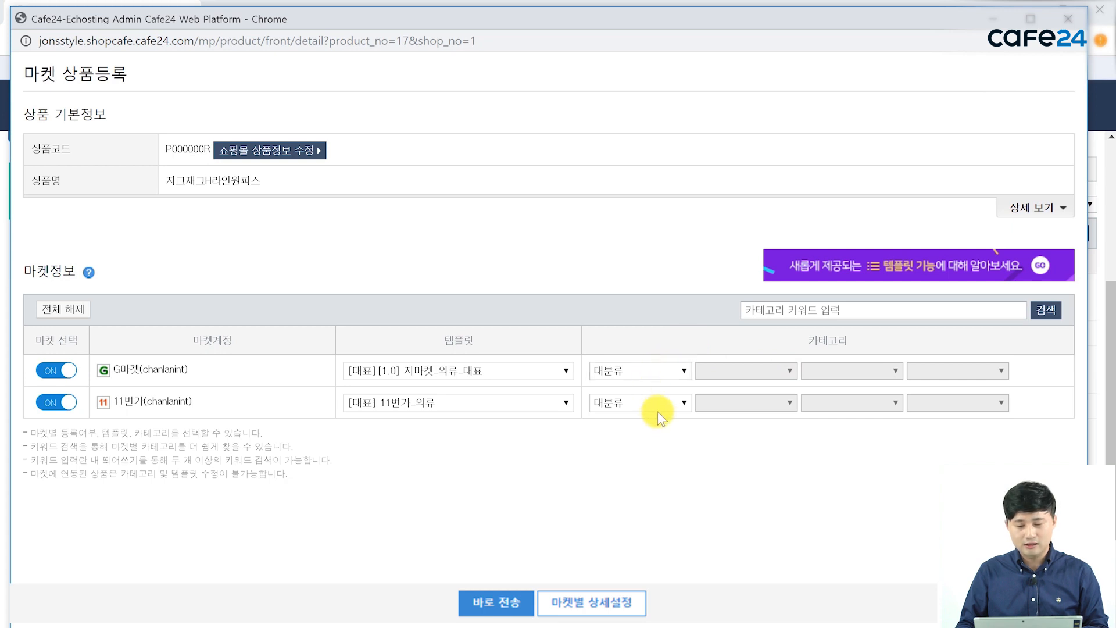
Set the G마켓 category to 여성의류 > 원피스 > 쉬폰/레이스원피스
click(677, 372)
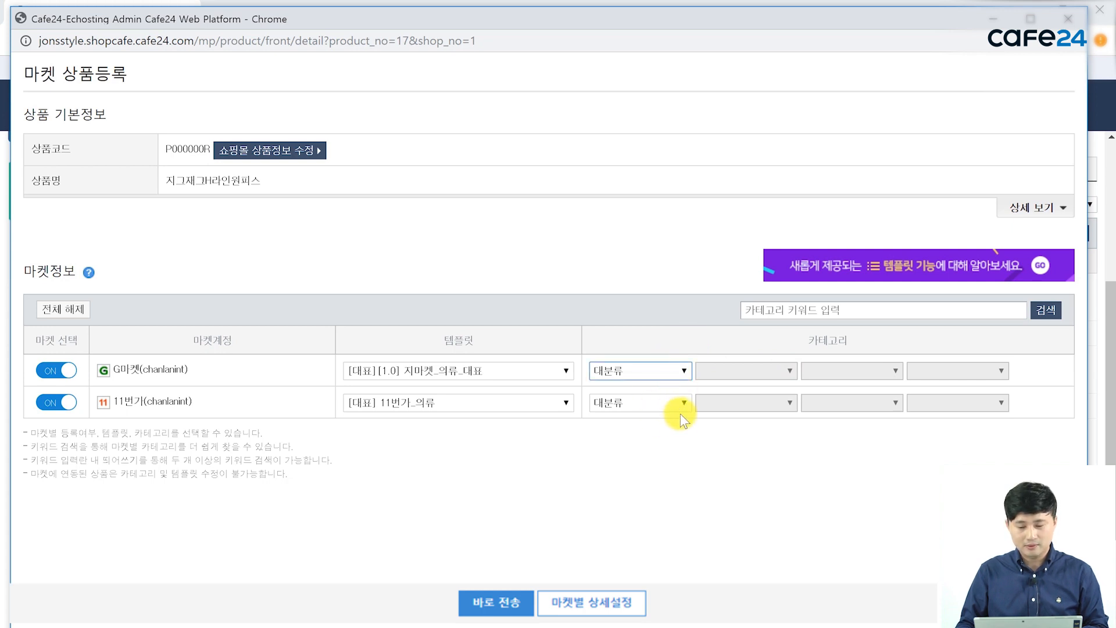
click(685, 371)
scroll(669, 427, down, 6)
scroll(636, 521, down, 5)
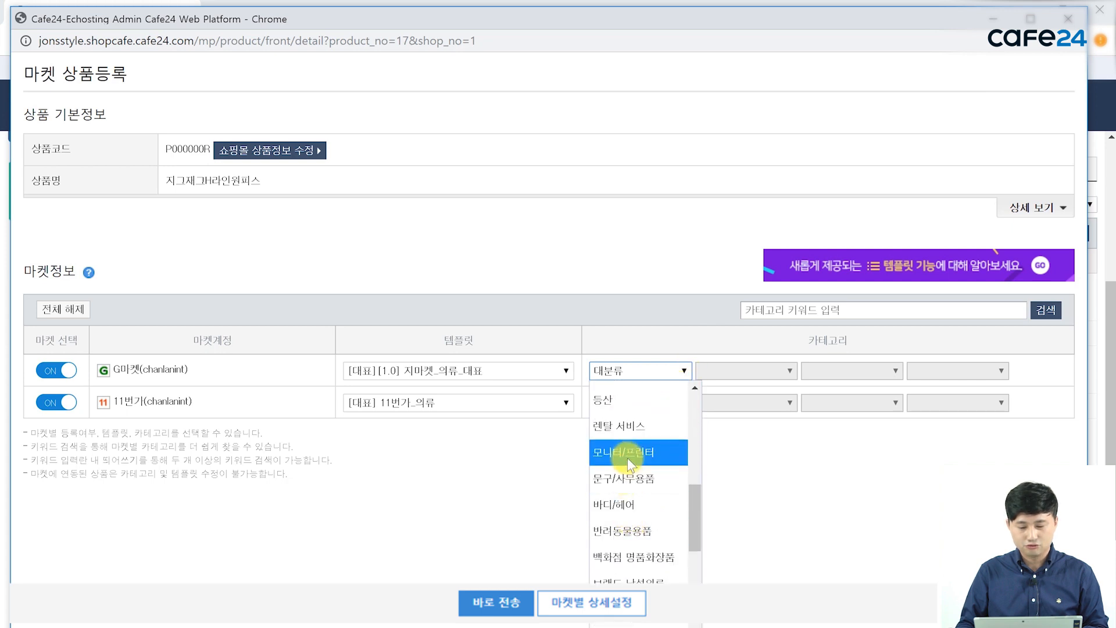
click(632, 517)
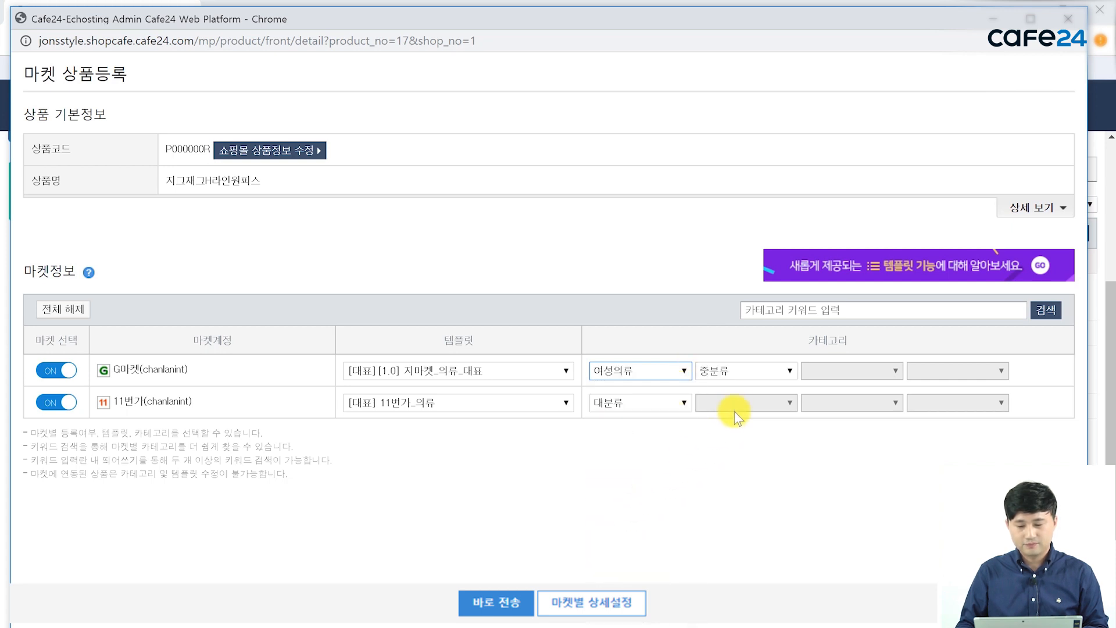
click(737, 372)
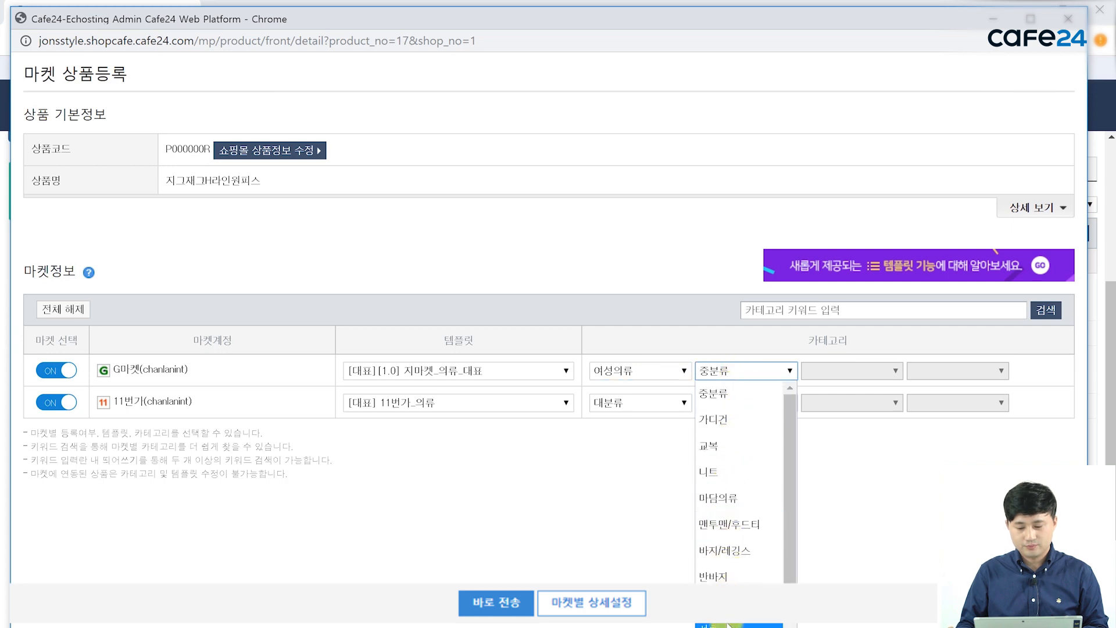
scroll(727, 553, down, 3)
click(726, 542)
click(831, 375)
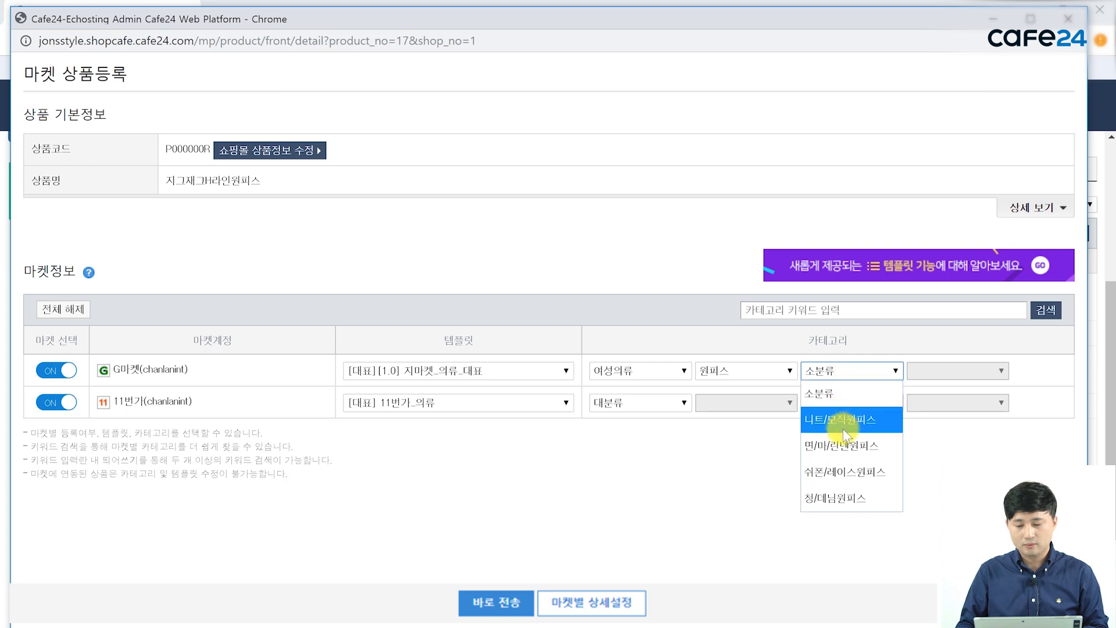
click(846, 471)
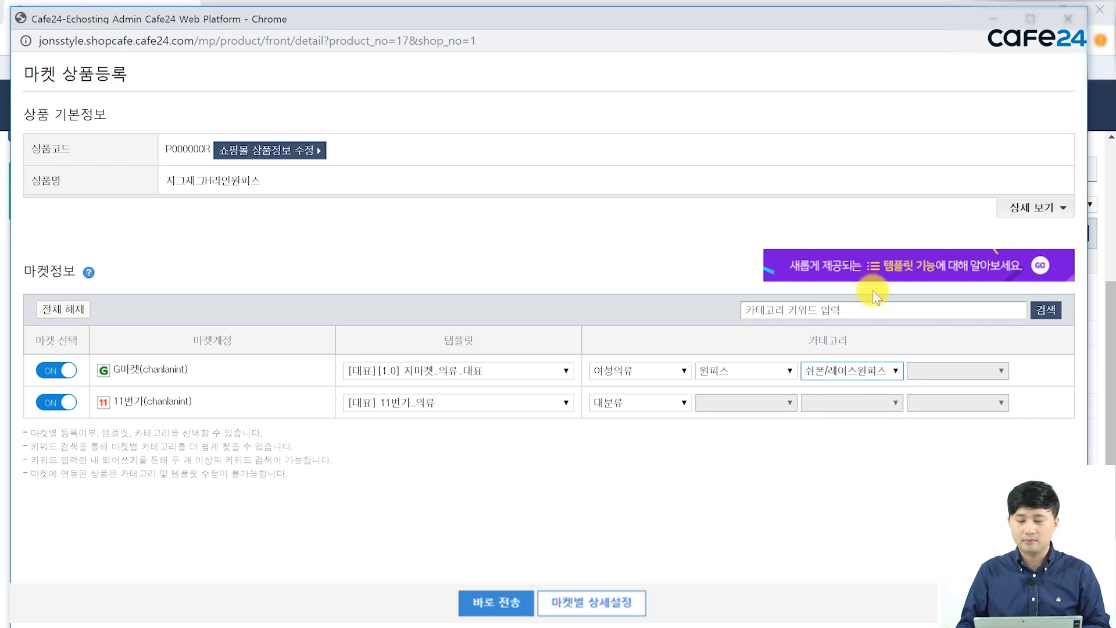
Search the market categories with the keyword 원피스
click(863, 308)
text(원피스)
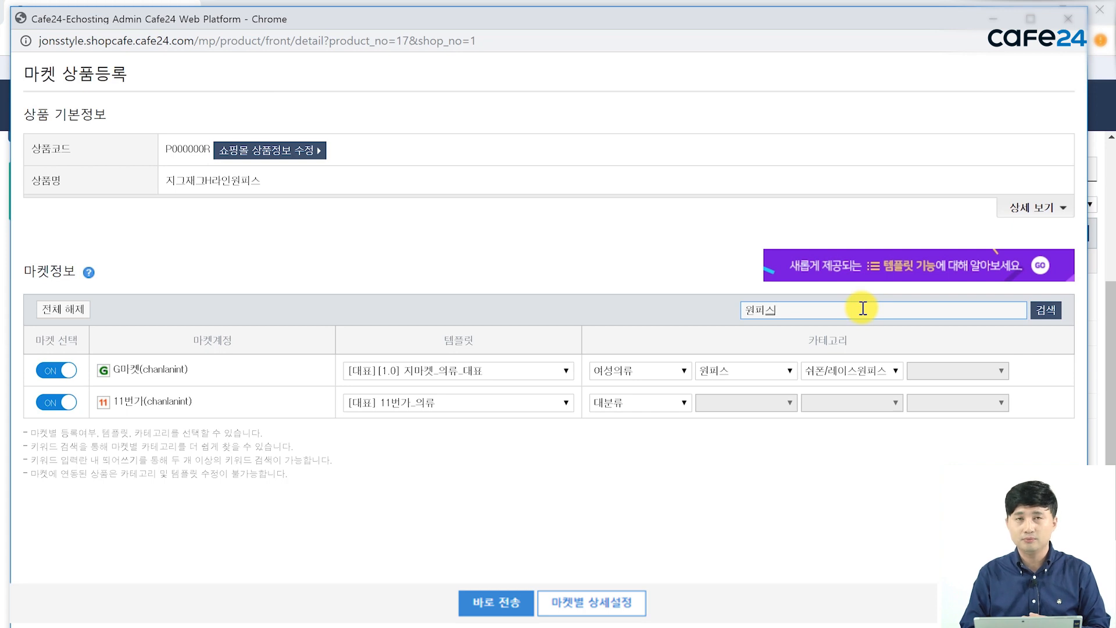
text(ㅣ)
key(BackSpace)
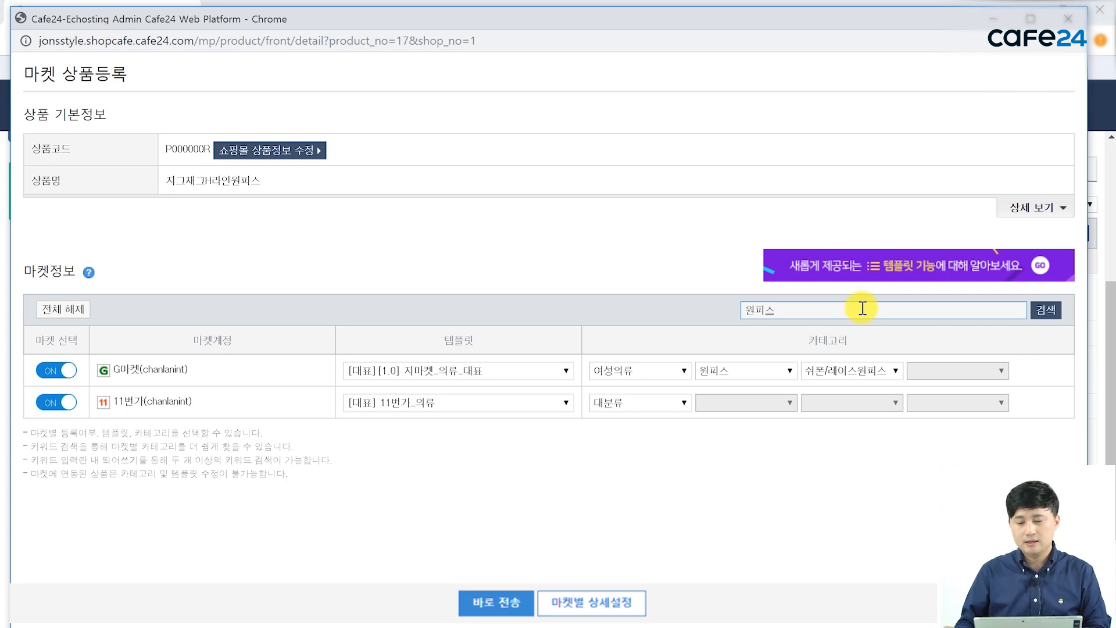
click(1047, 312)
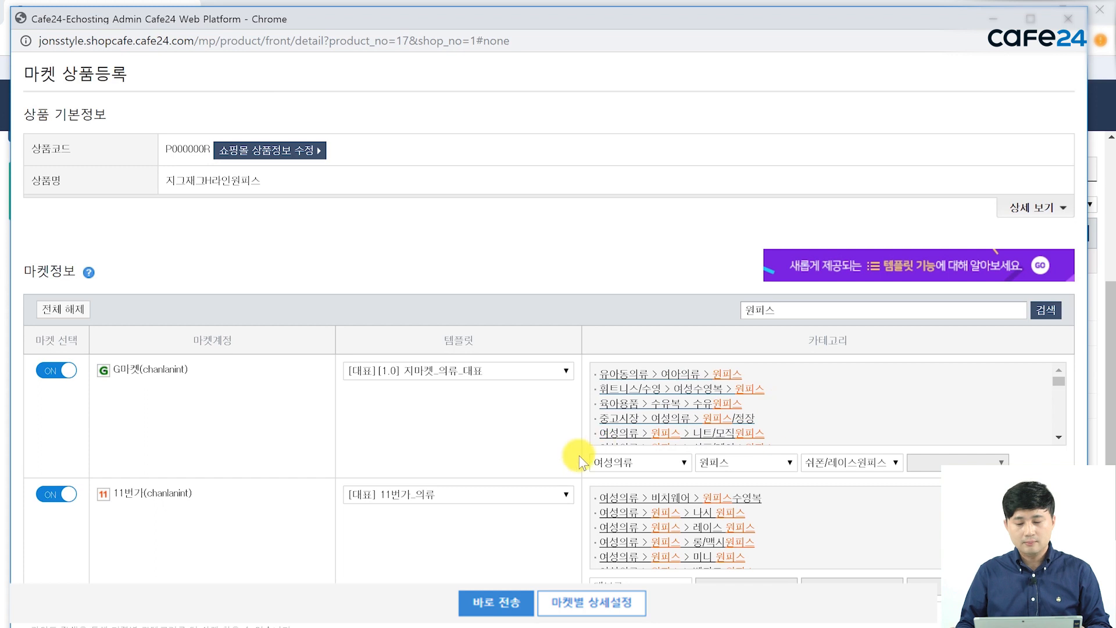
Browse the suggested categories and choose 여성의류 > 원피스 > 레이스 원피스 for 11번가
scroll(660, 401, down, 3)
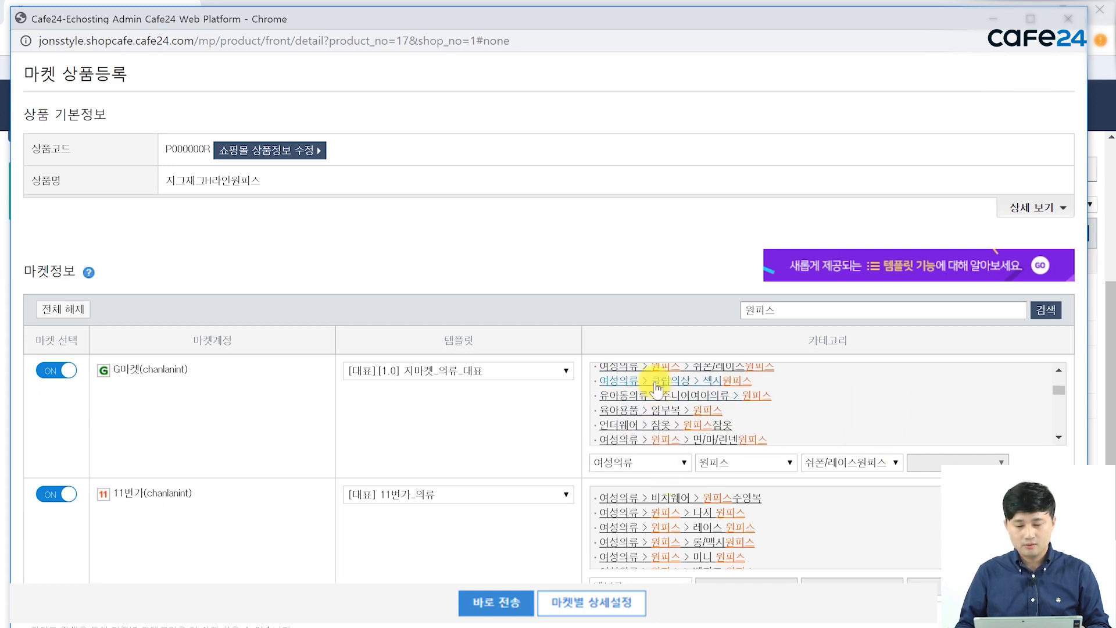
scroll(698, 532, down, 3)
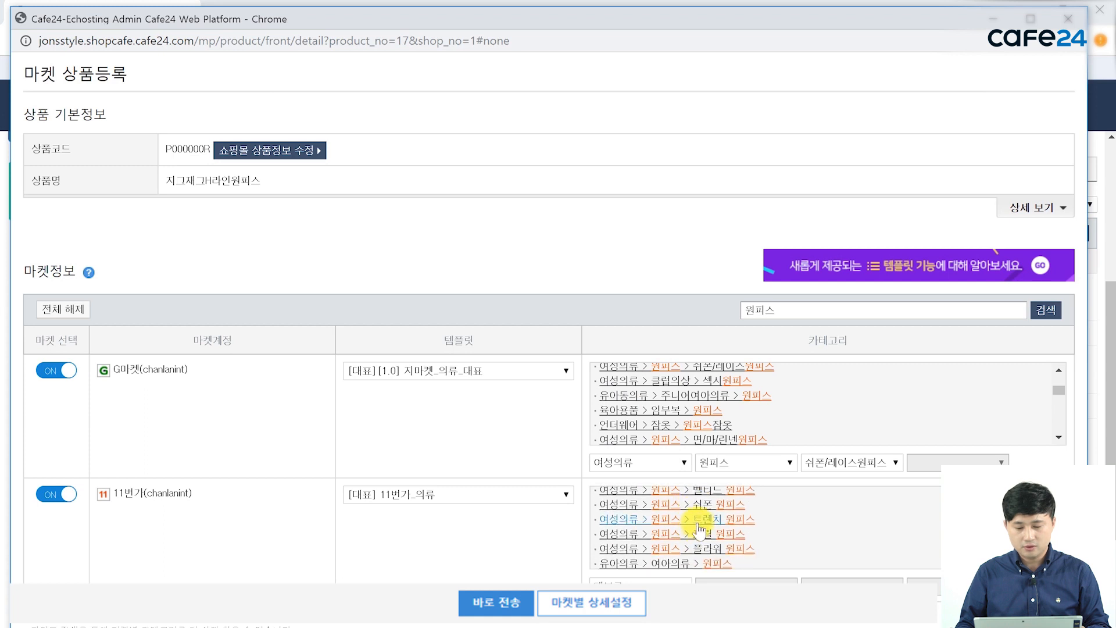
scroll(698, 532, up, 3)
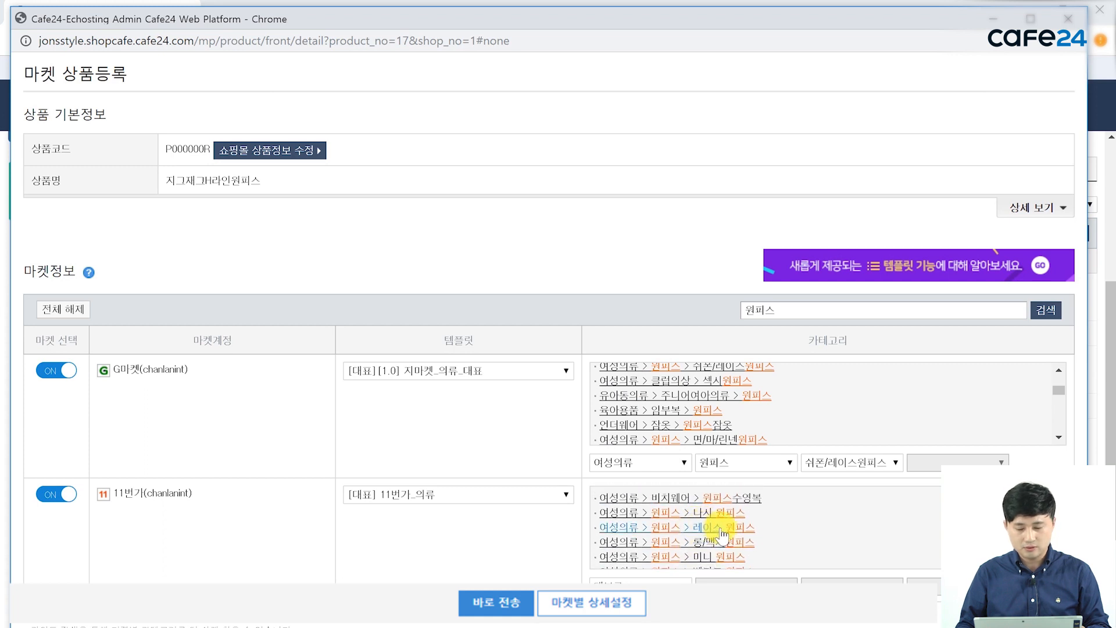
click(723, 530)
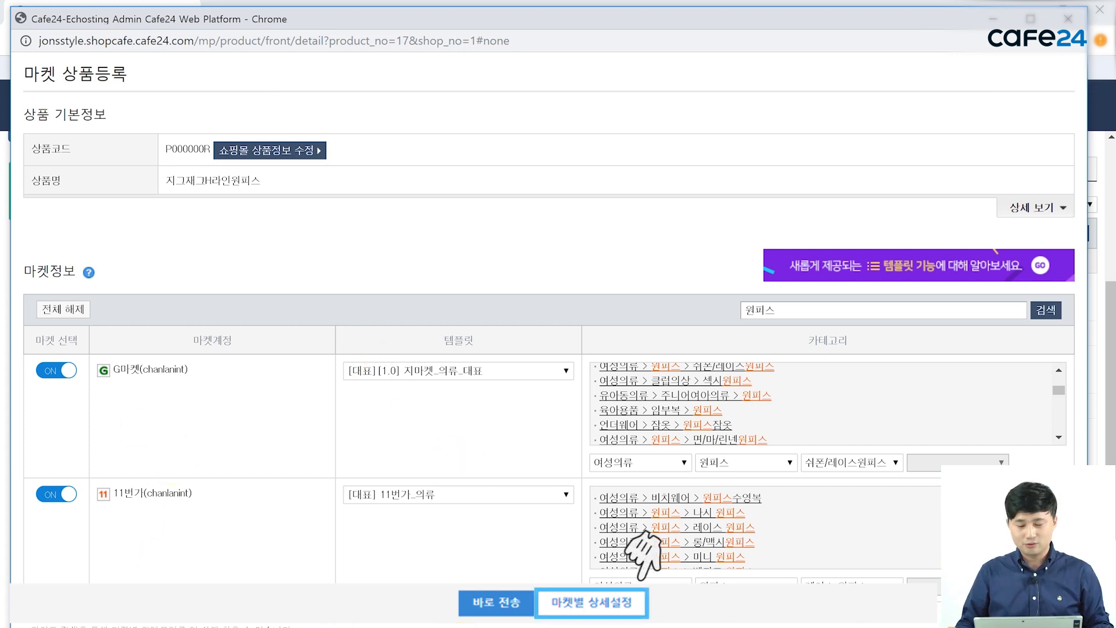
Open the per-market detailed settings, look at the 11번가 form, and show only the required items for G마켓
click(592, 602)
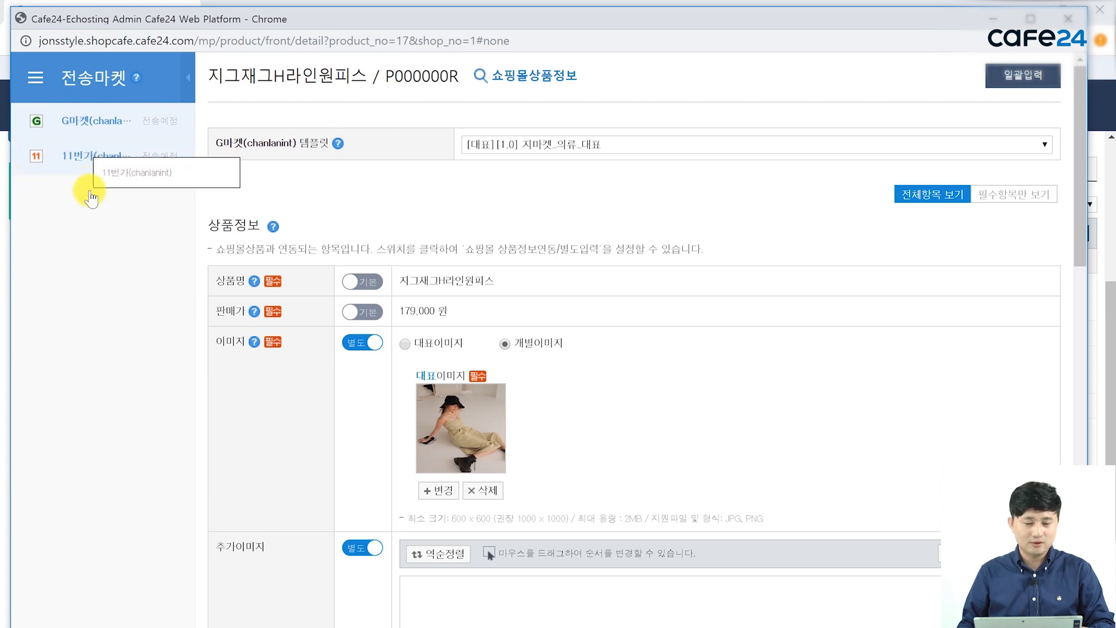
click(82, 170)
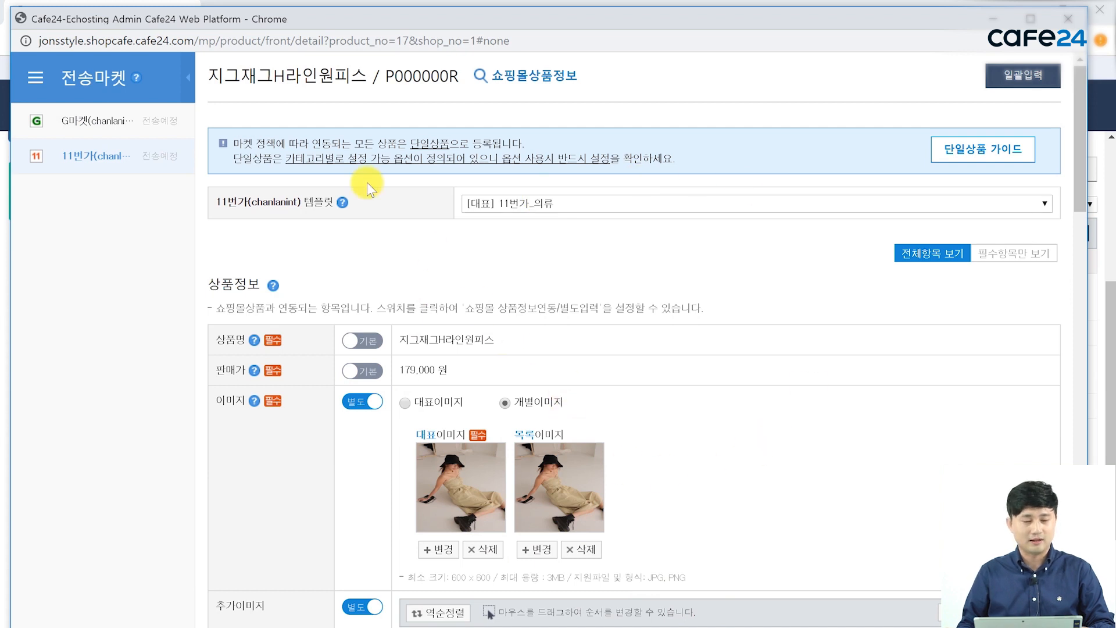
click(90, 120)
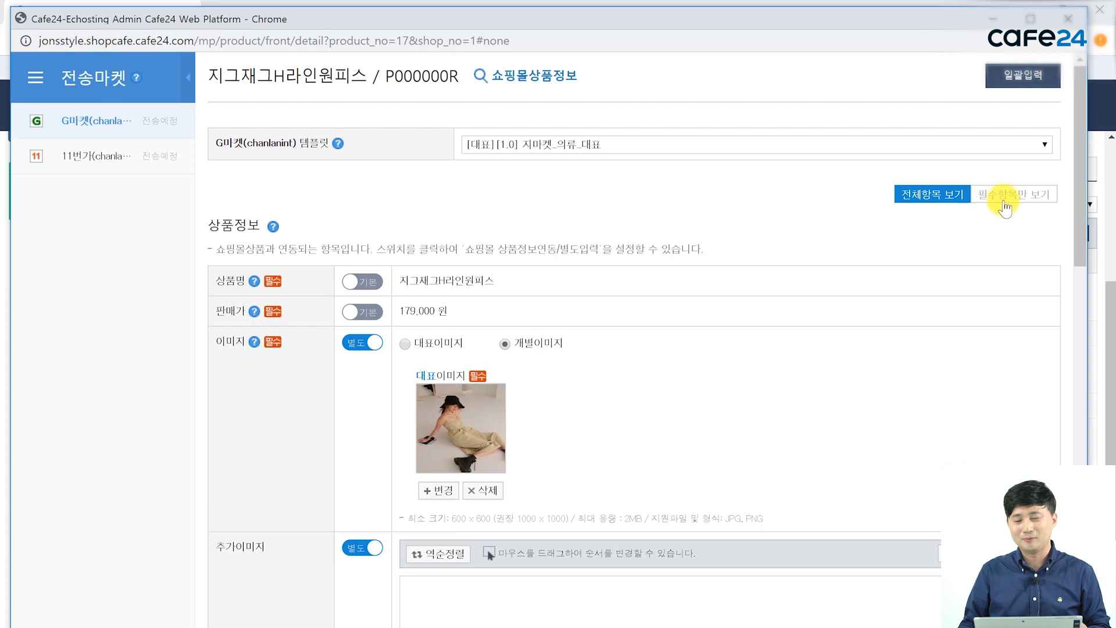
click(1009, 197)
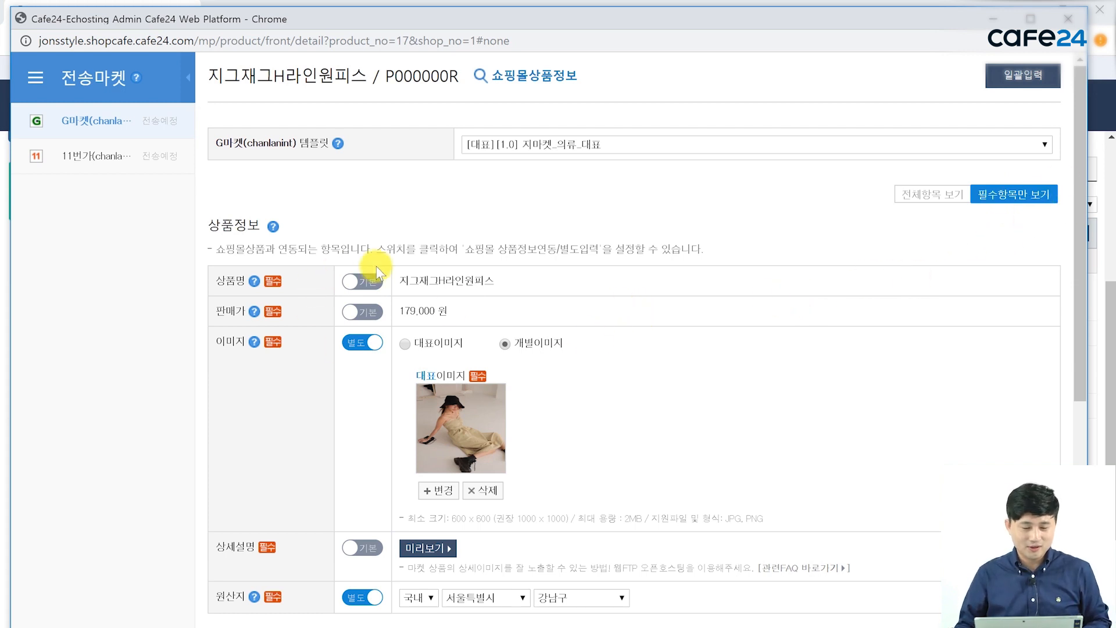
Replace the G마켓 representative image with KakaoTalk_20190910_103516472.png from the desktop
scroll(372, 265, down, 1)
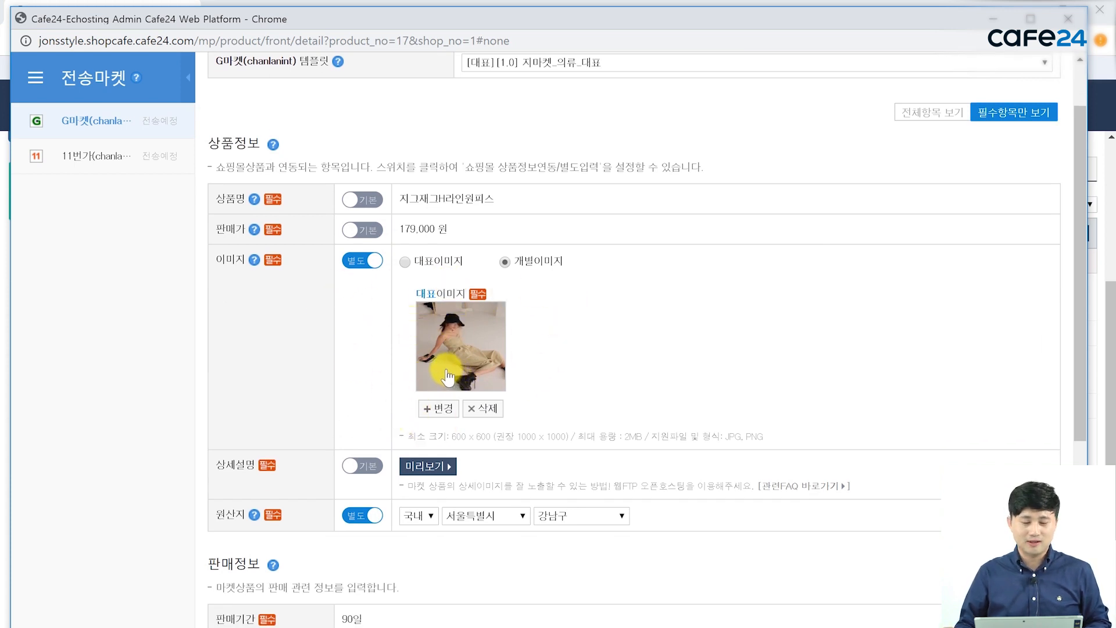
click(441, 409)
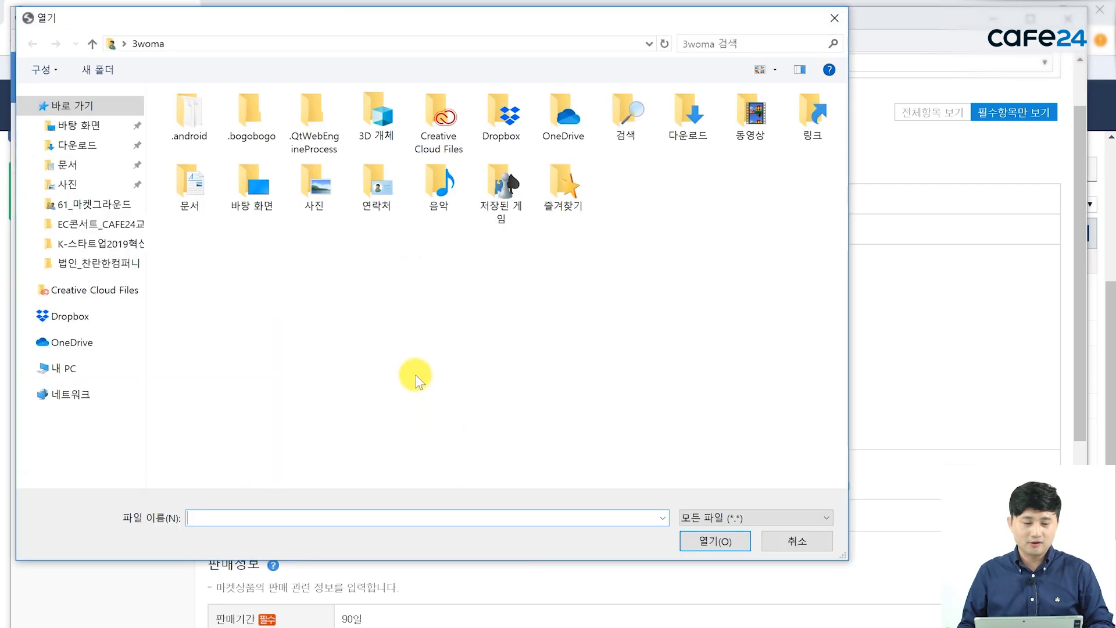
click(86, 127)
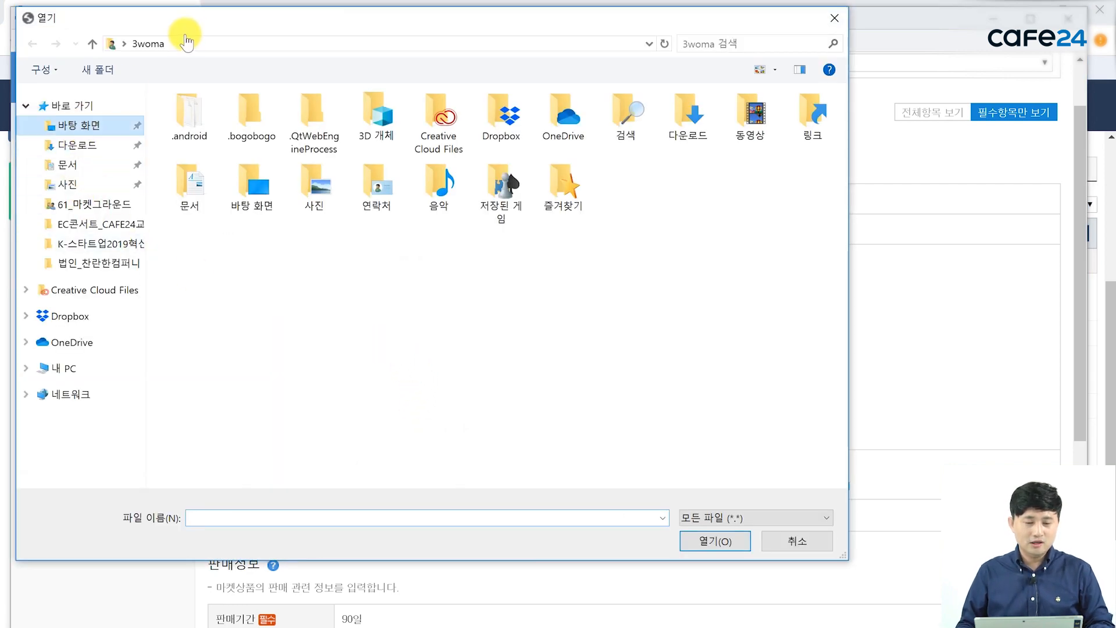
drag(177, 18, 491, 189)
click(563, 323)
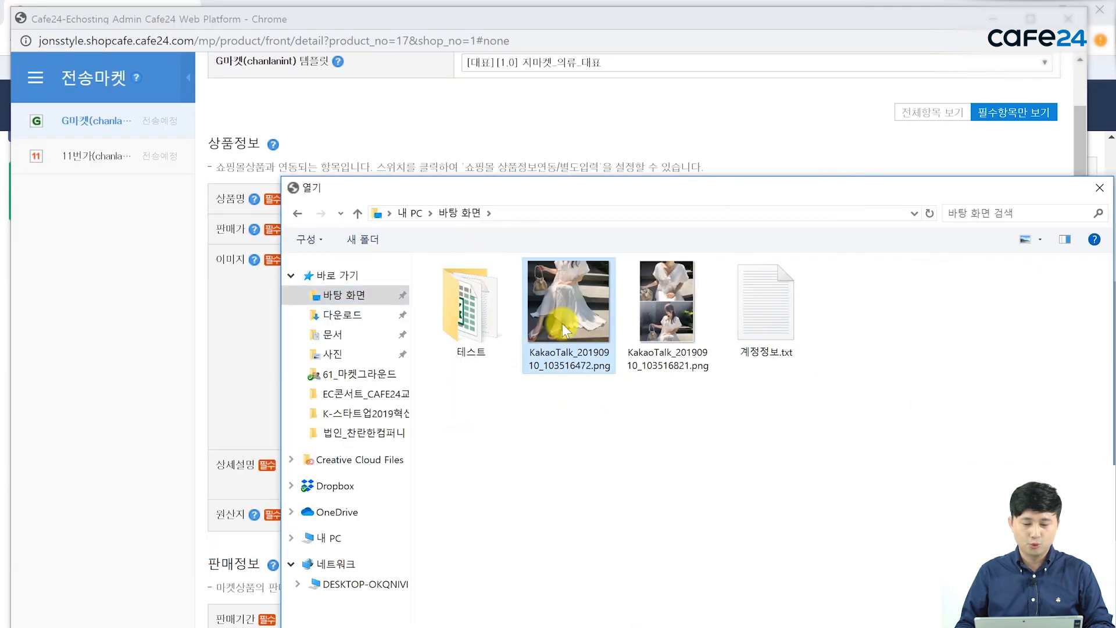
double_click(563, 324)
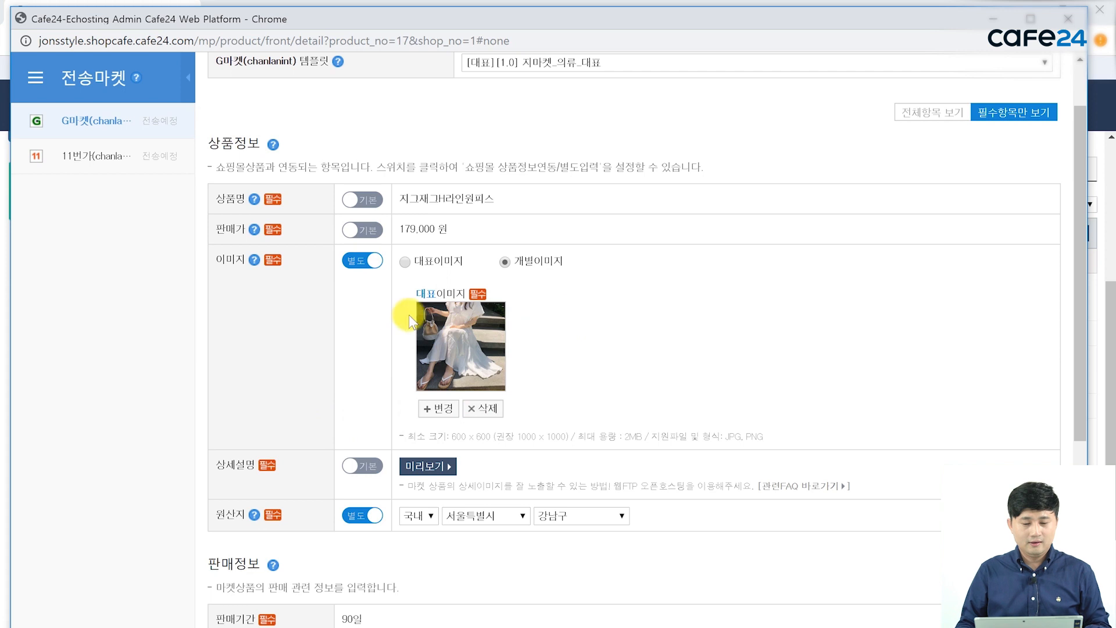
Switch the G마켓 product name to separate input (별도) and clear the name
click(375, 200)
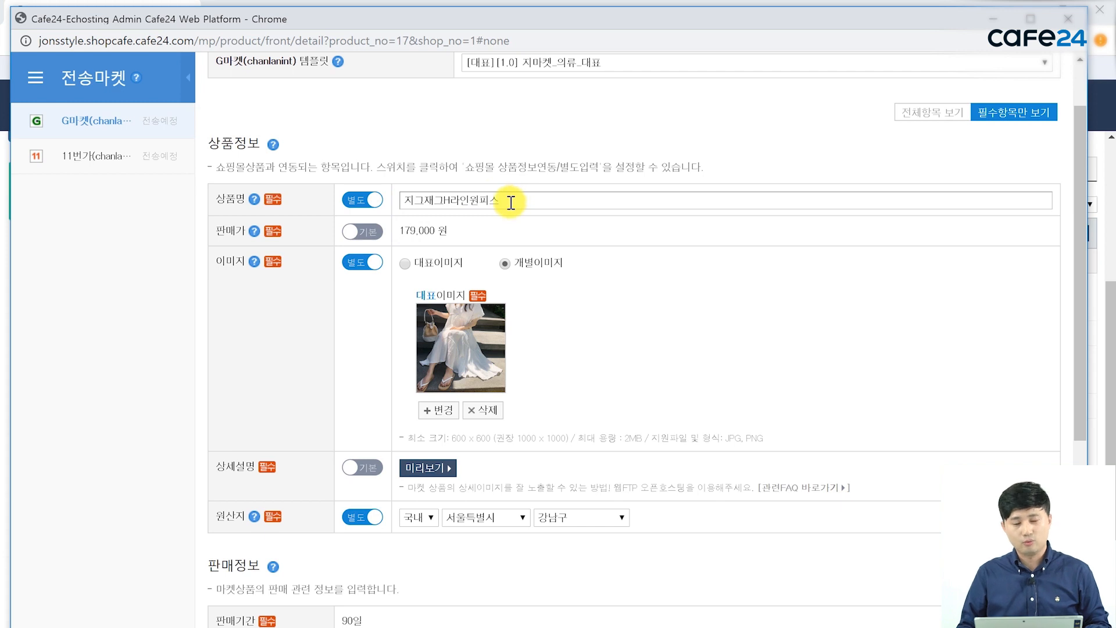
drag(511, 202, 378, 203)
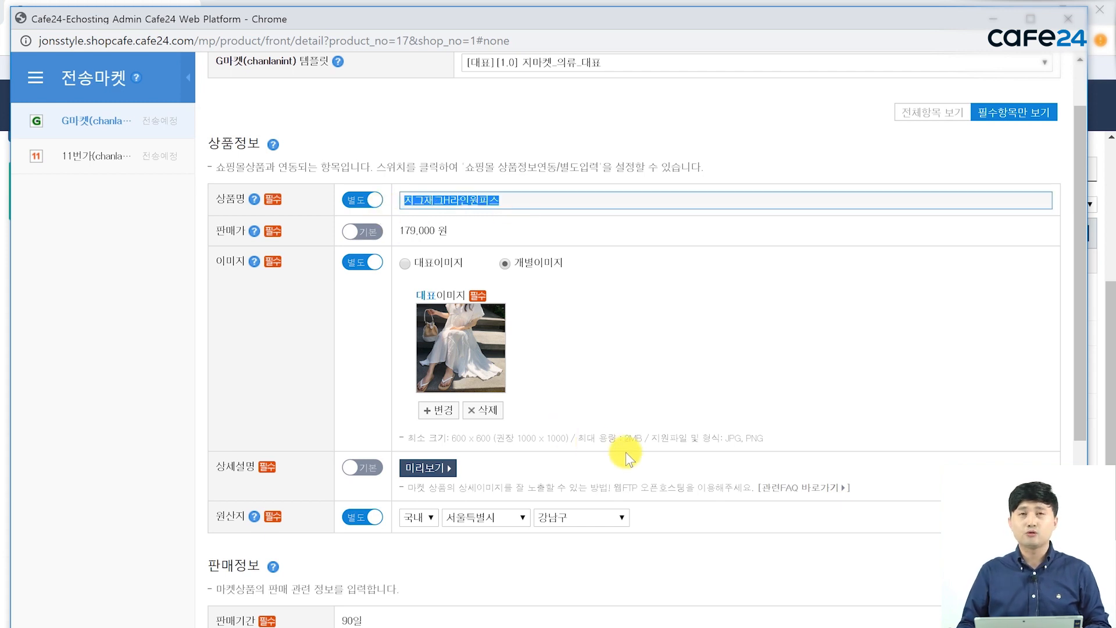
key(BackSpace)
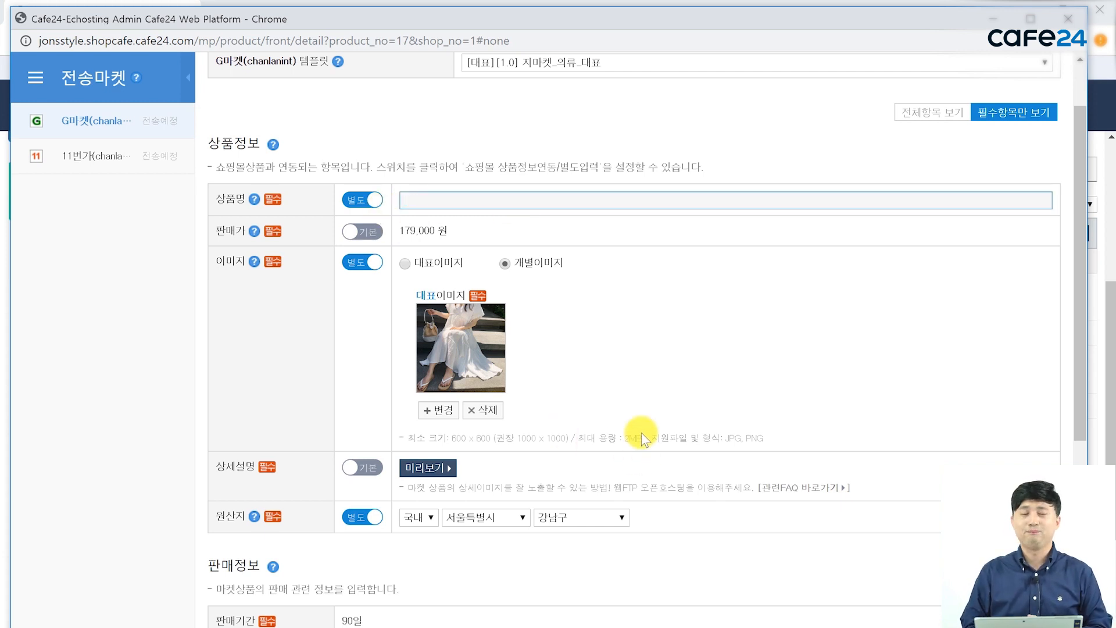
Look through the remaining required G마켓 items and try to send the product to the markets
scroll(322, 525, down, 4)
scroll(296, 526, down, 5)
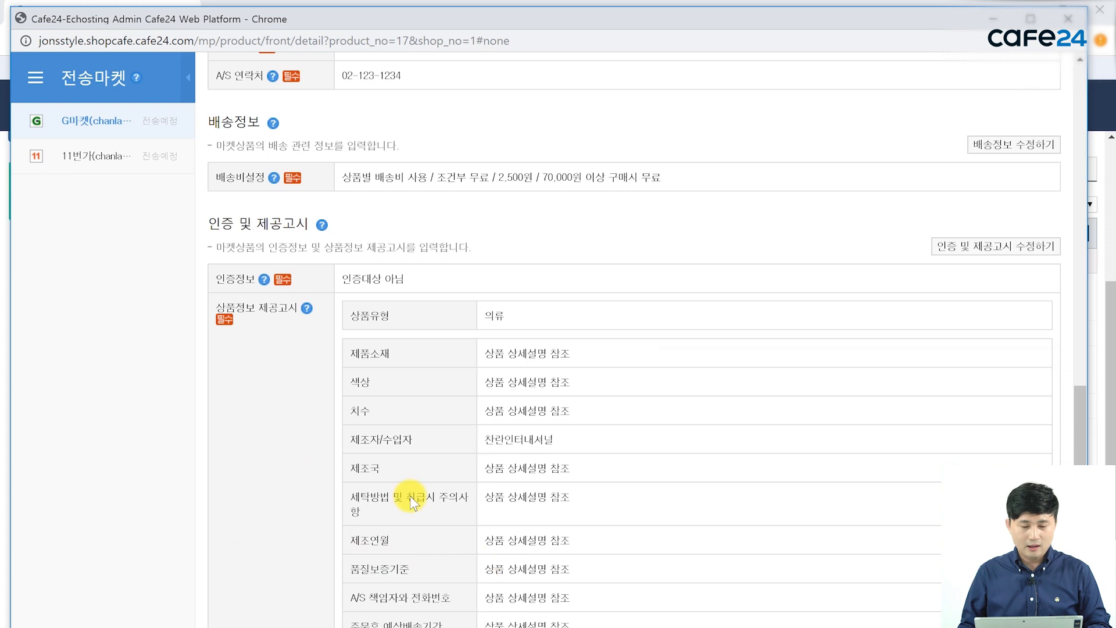
scroll(543, 616, down, 1)
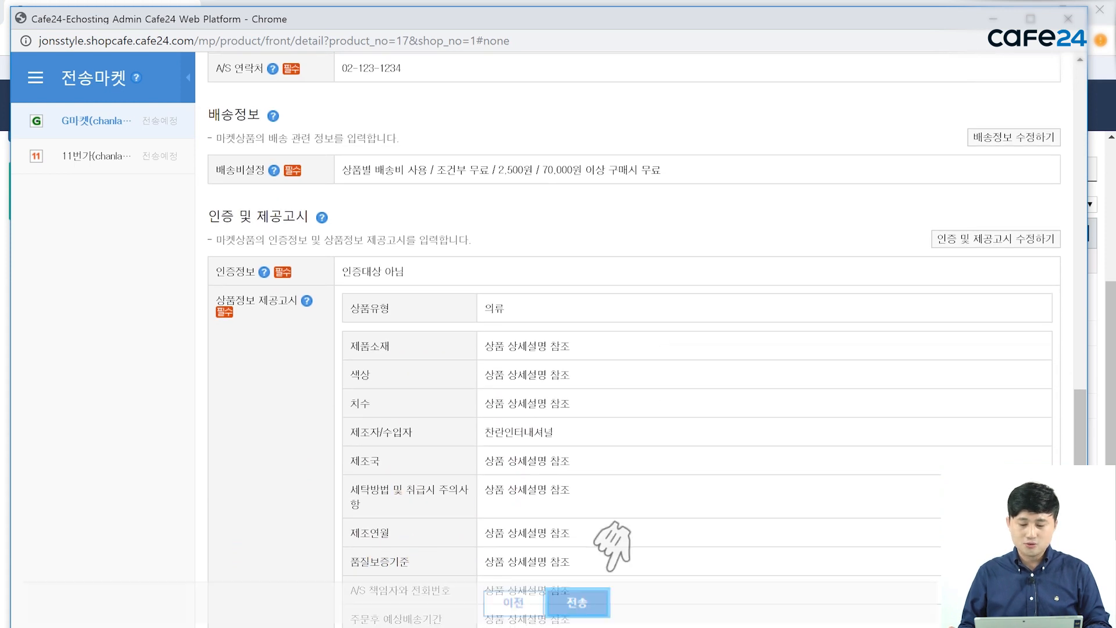
click(599, 599)
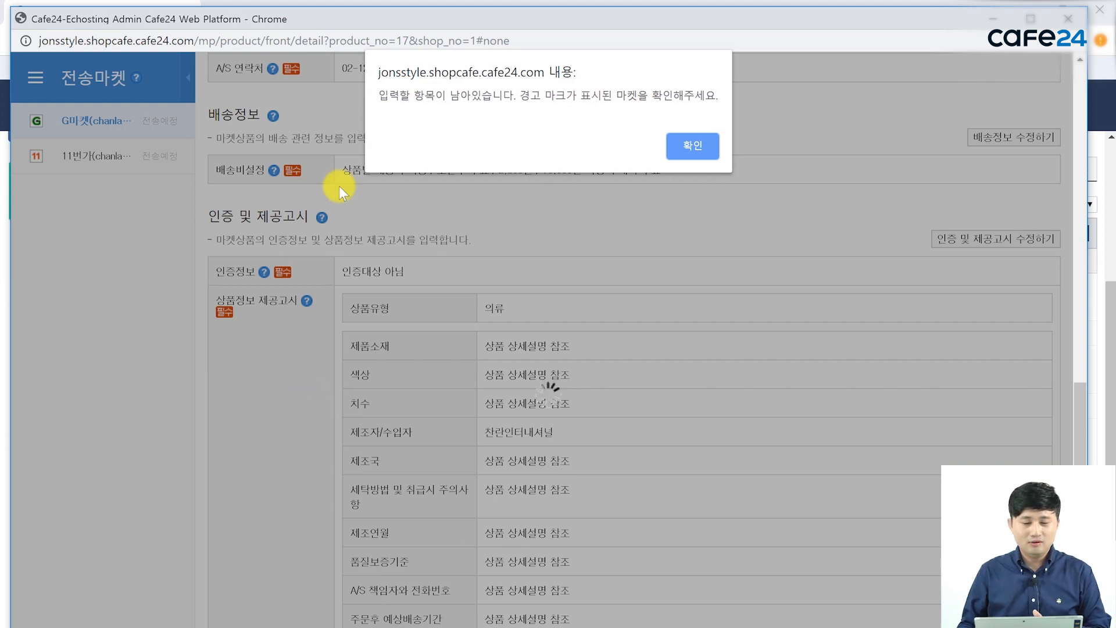
Read and close the alert, and check the G마켓 form for required items still missing
drag(536, 101, 657, 98)
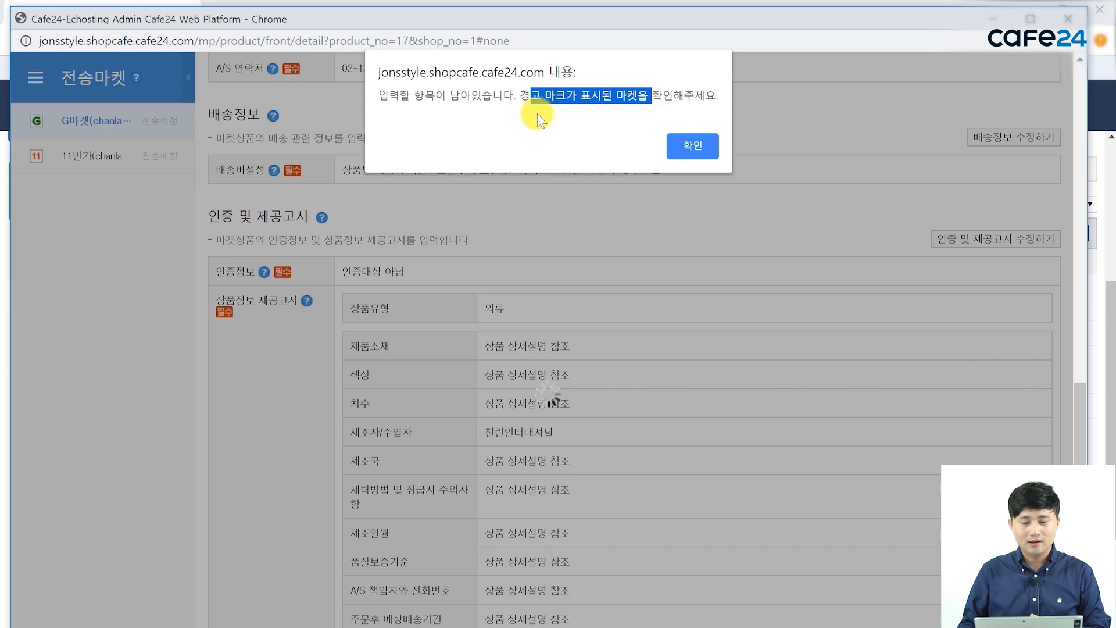
click(706, 150)
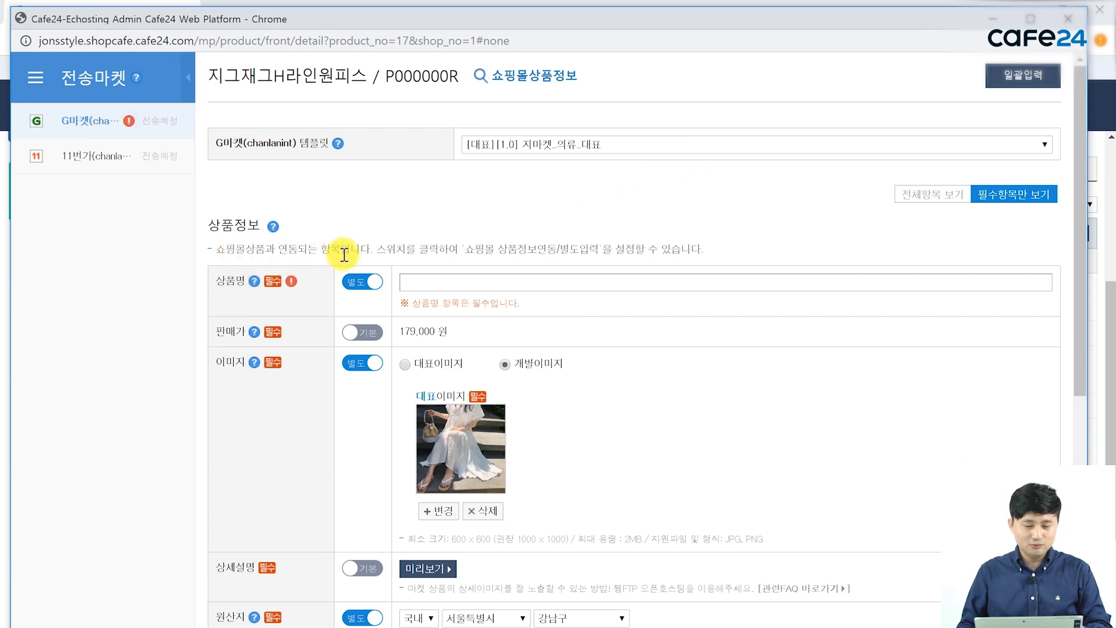
scroll(344, 255, down, 12)
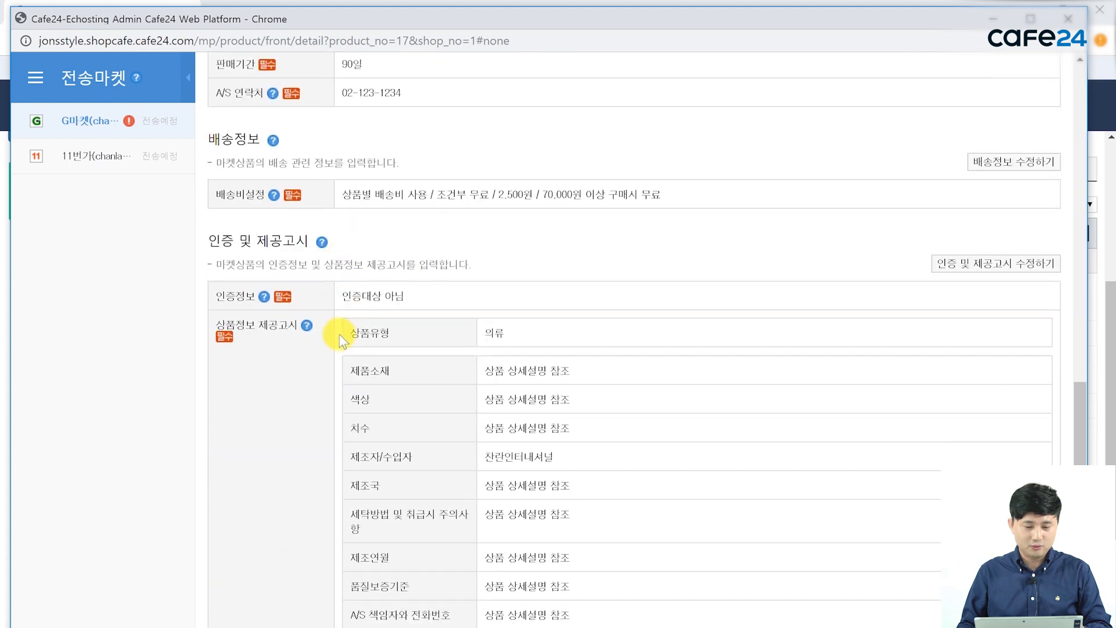
scroll(334, 334, up, 12)
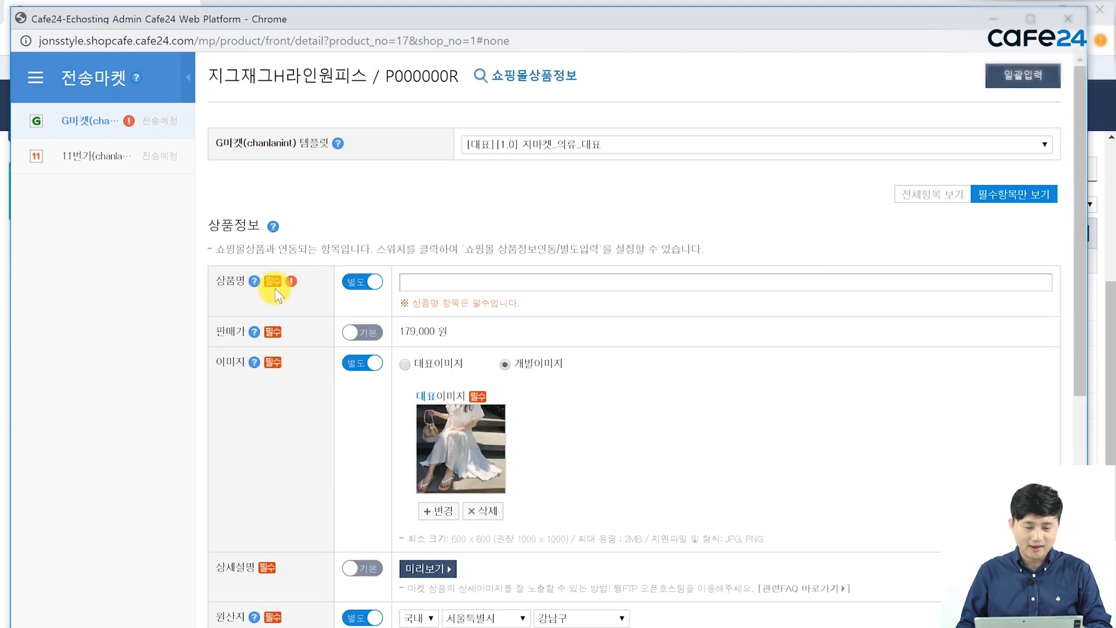
Copy the default product name into the separate (별도) G마켓 product name and change it to 지그지그H라인원피스
click(364, 281)
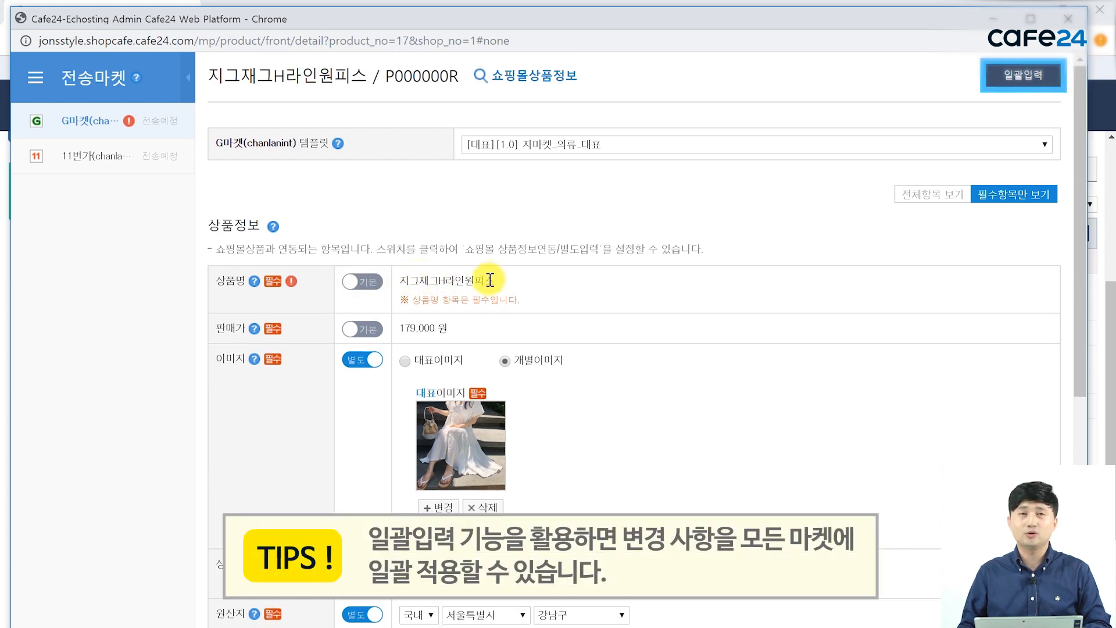
drag(400, 282, 503, 282)
key(ctrl+c)
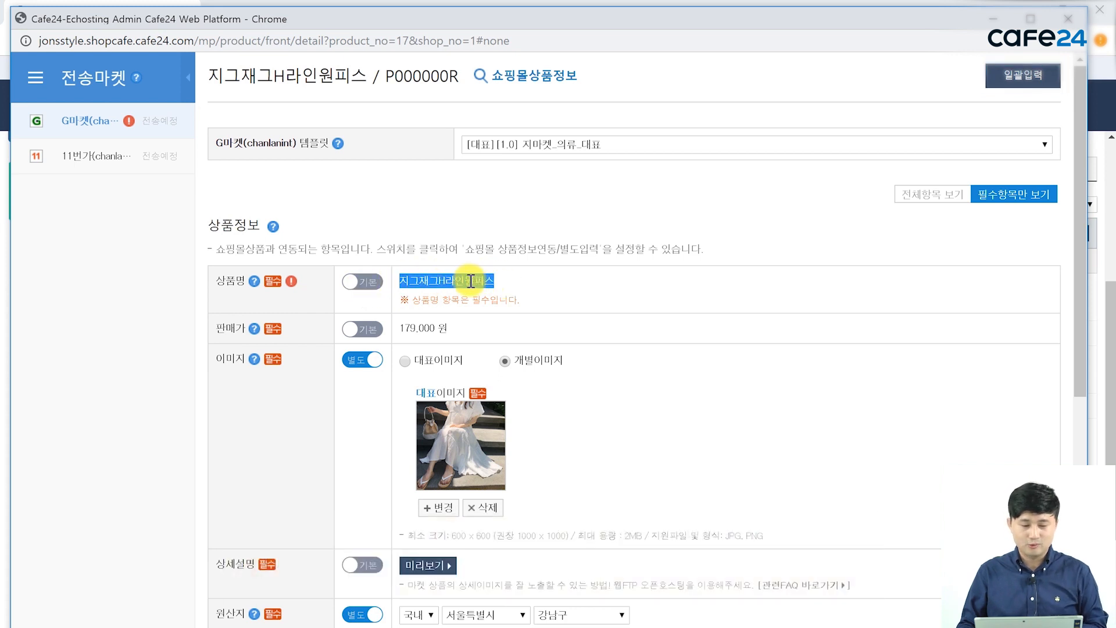
click(364, 281)
click(444, 281)
key(ctrl+v)
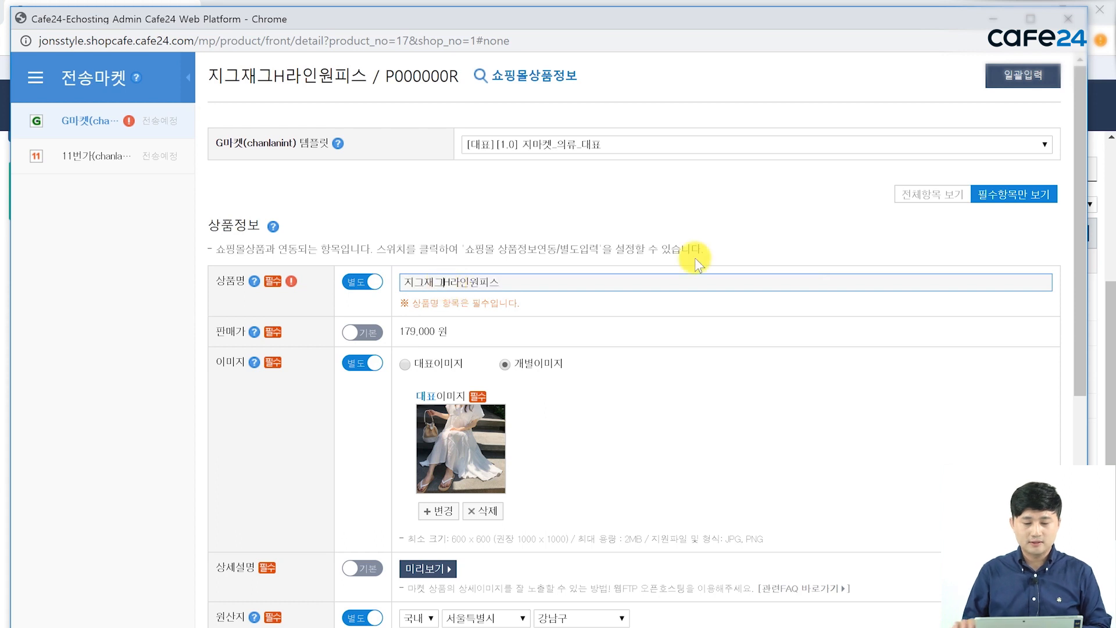
key(BackSpace)
key(BackSpace)
text(지그)
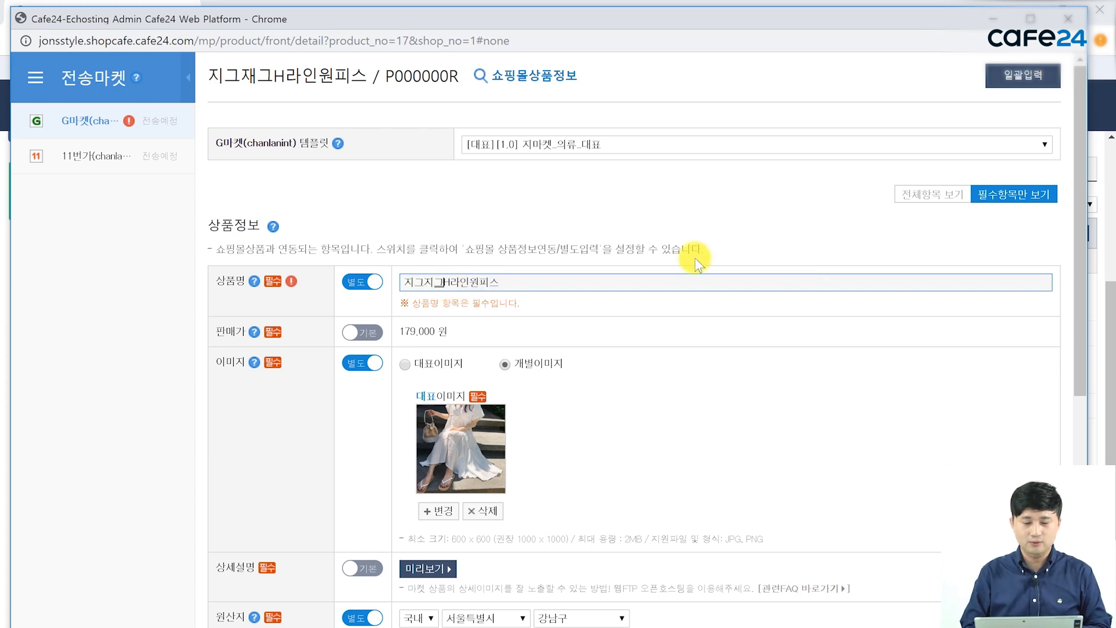
click(752, 357)
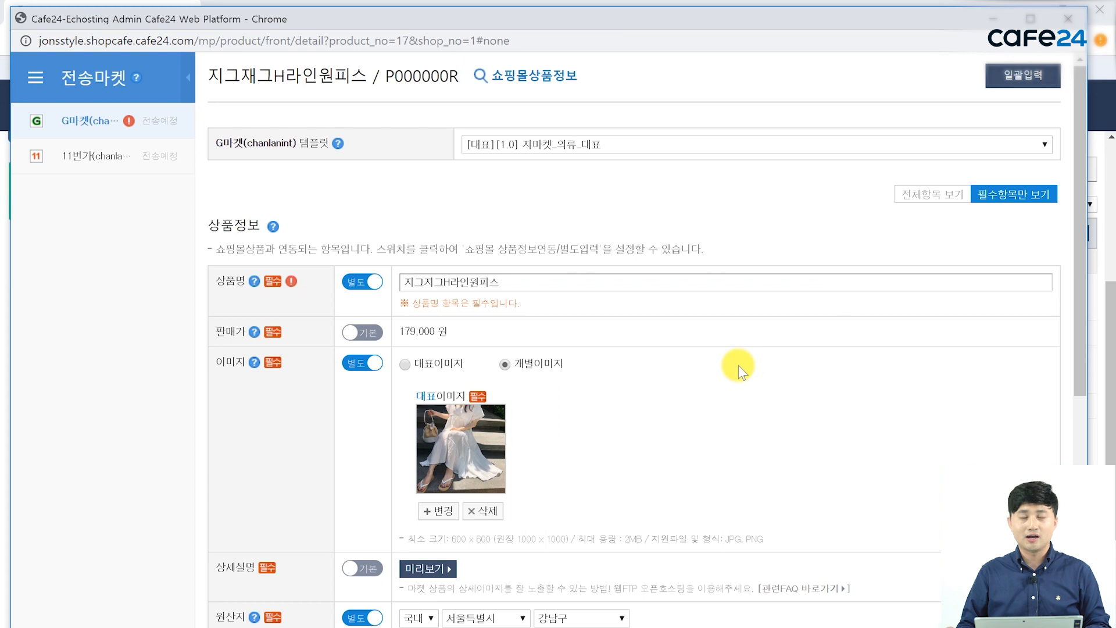
Send the product with the entered details to the open markets and confirm the transmission
click(501, 625)
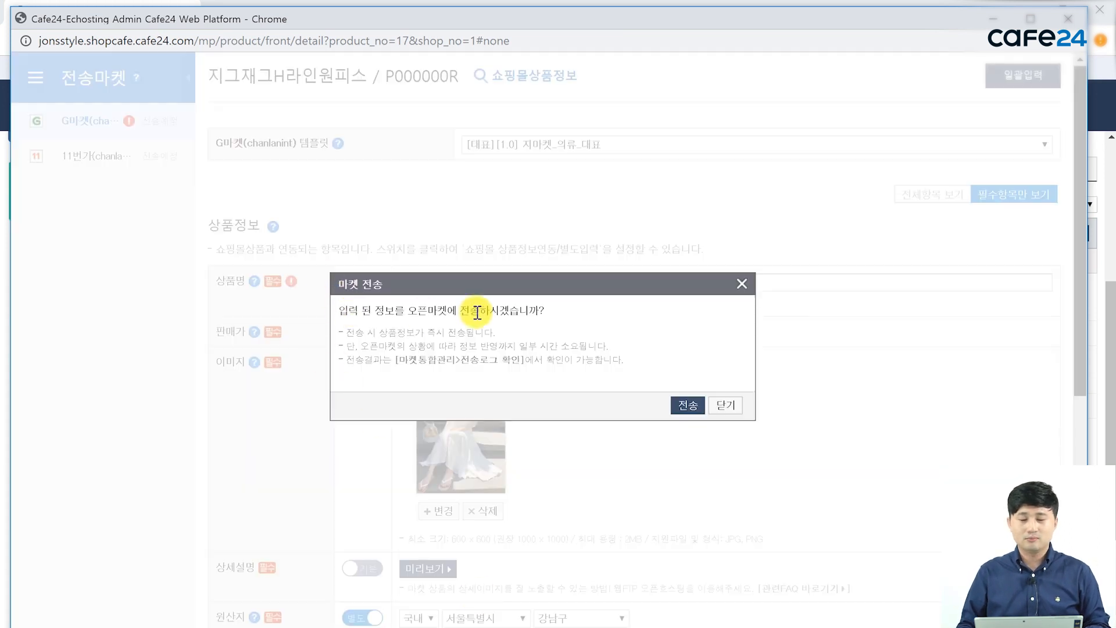
click(675, 399)
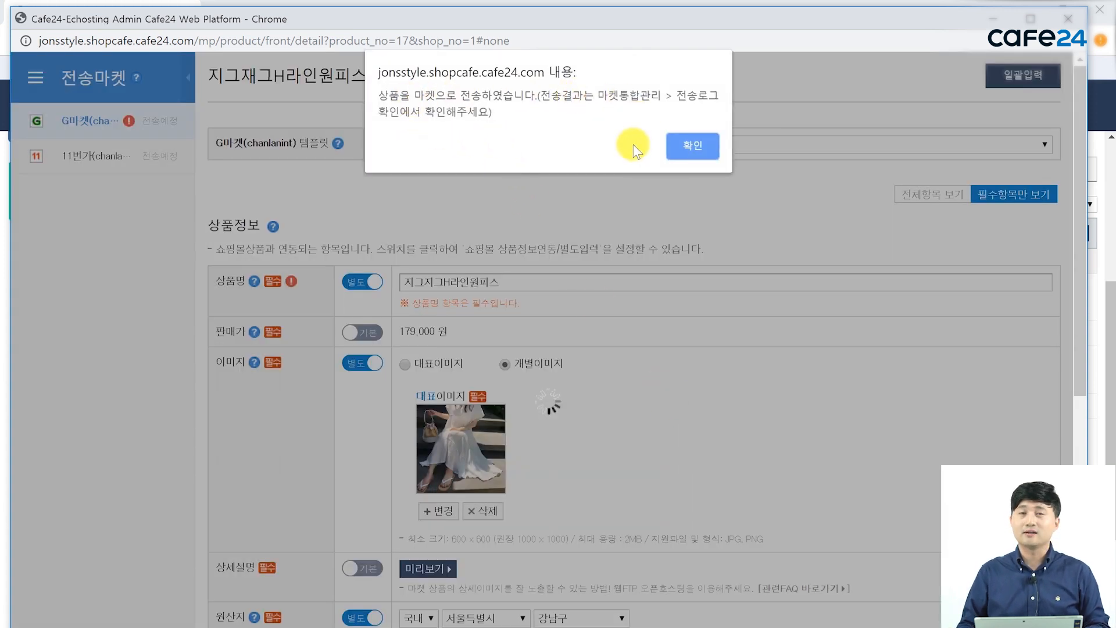
click(691, 146)
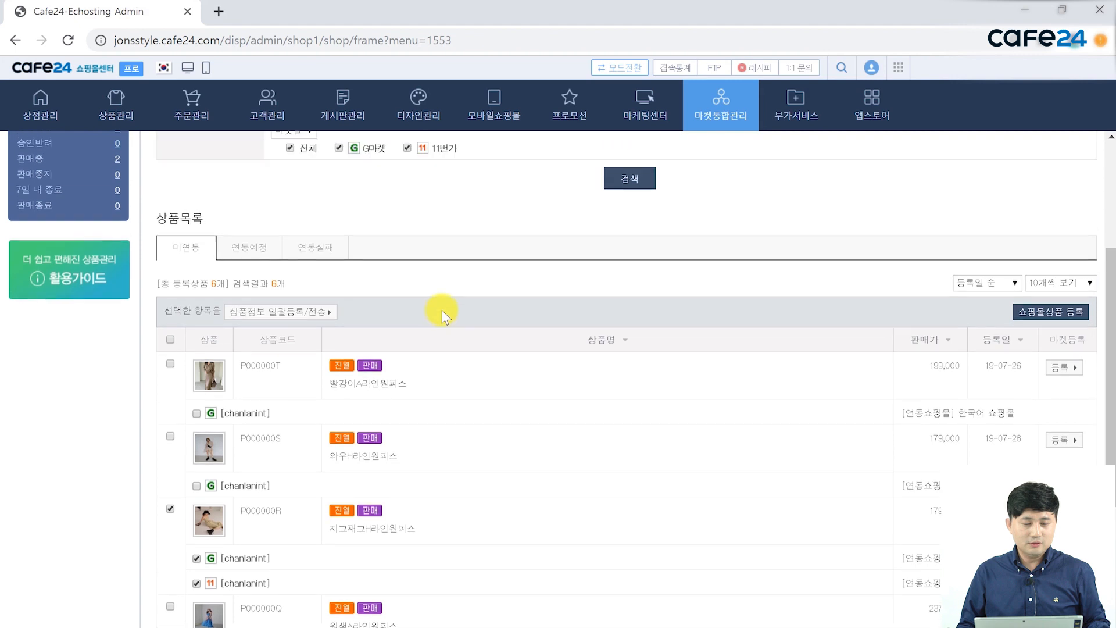
Open the product management log (상품관리 로그) and check the G마켓 transmission result of 지그지그H라인원피스
scroll(443, 314, up, 1)
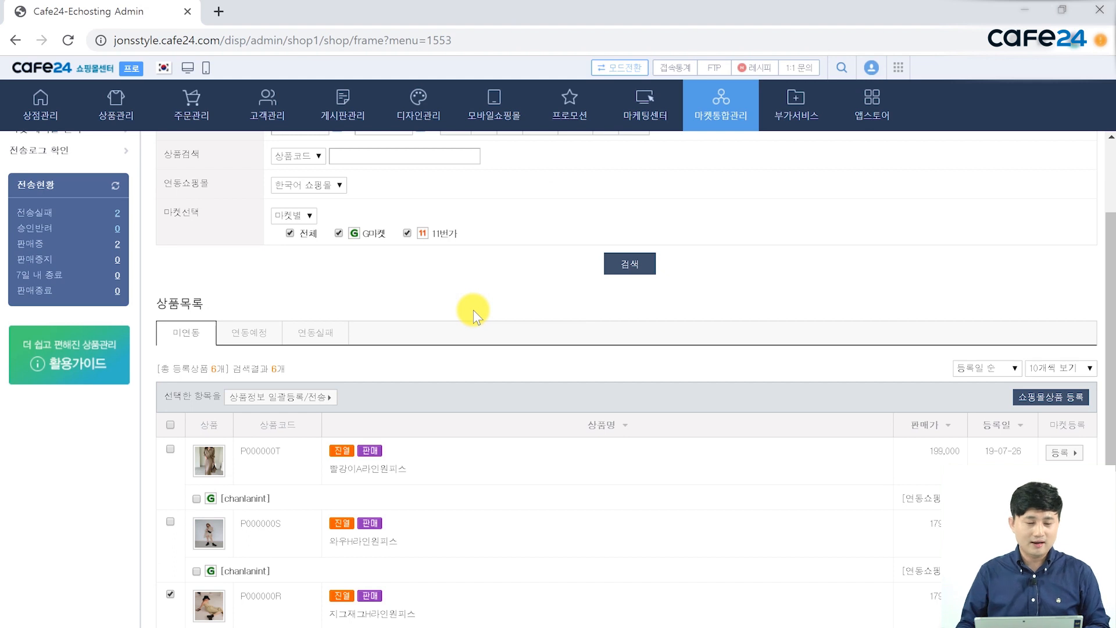
scroll(473, 309, up, 2)
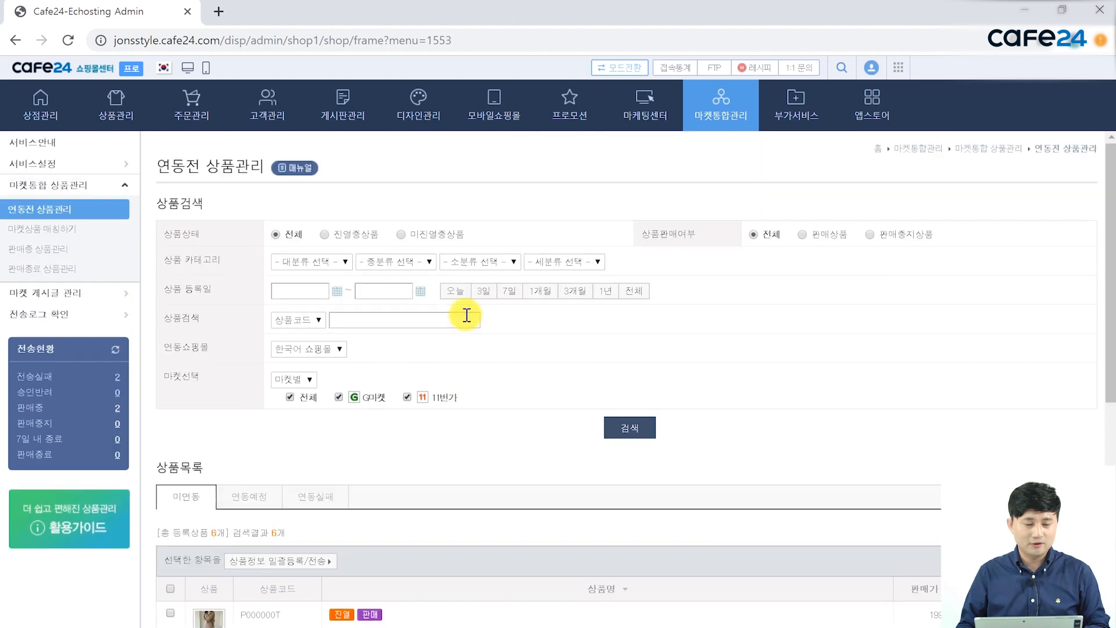
click(56, 318)
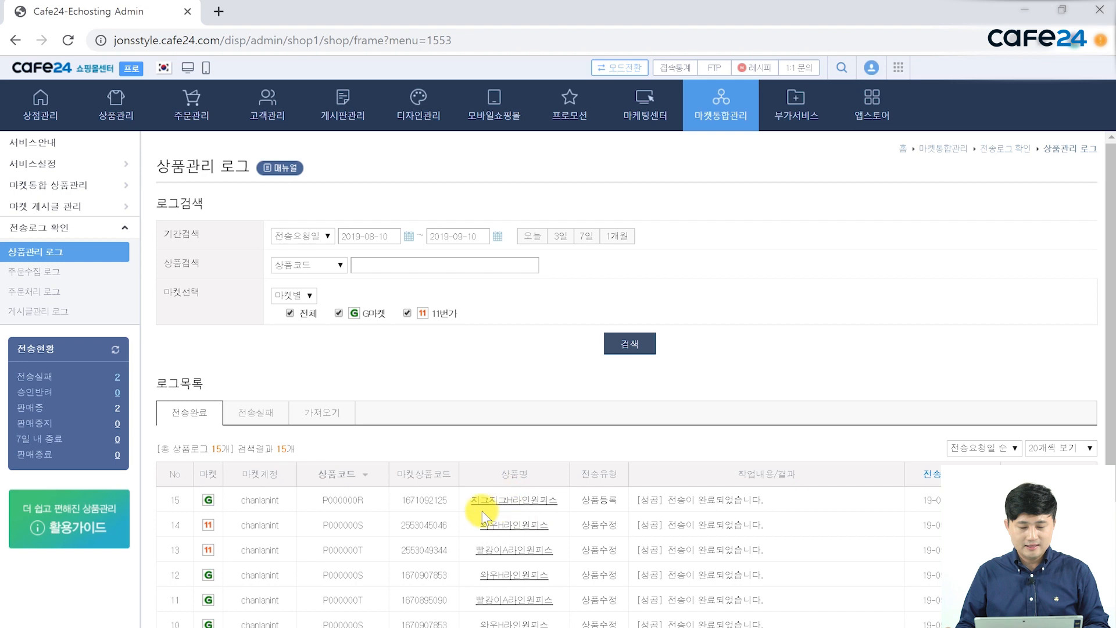
drag(641, 507, 767, 500)
click(771, 504)
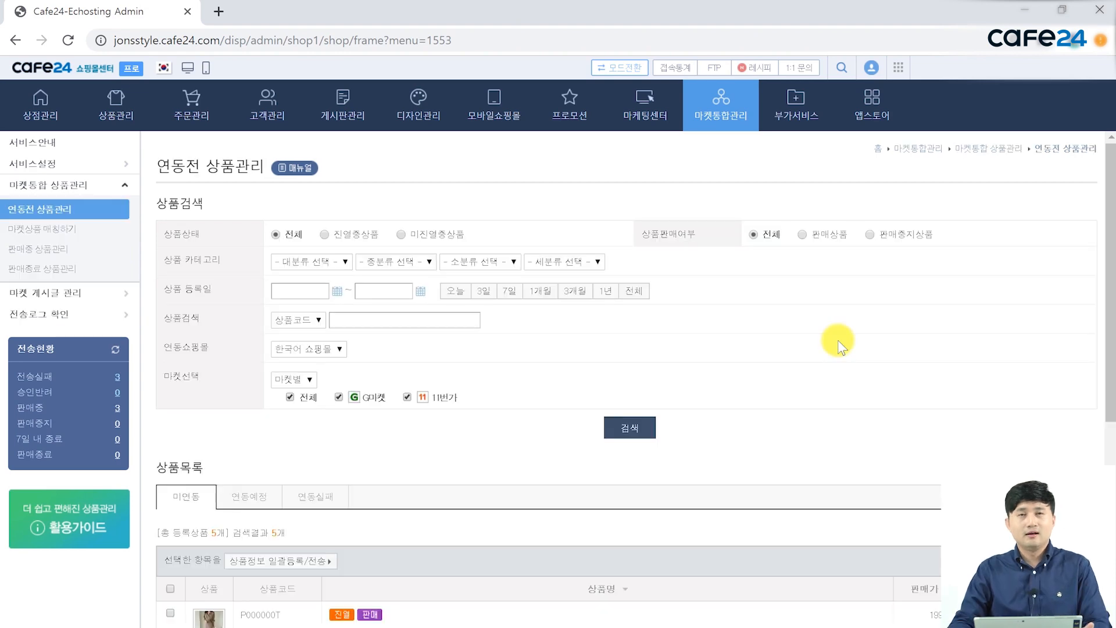
Reopen the transmission log and refresh the transmission status summary (전송현황)
click(37, 313)
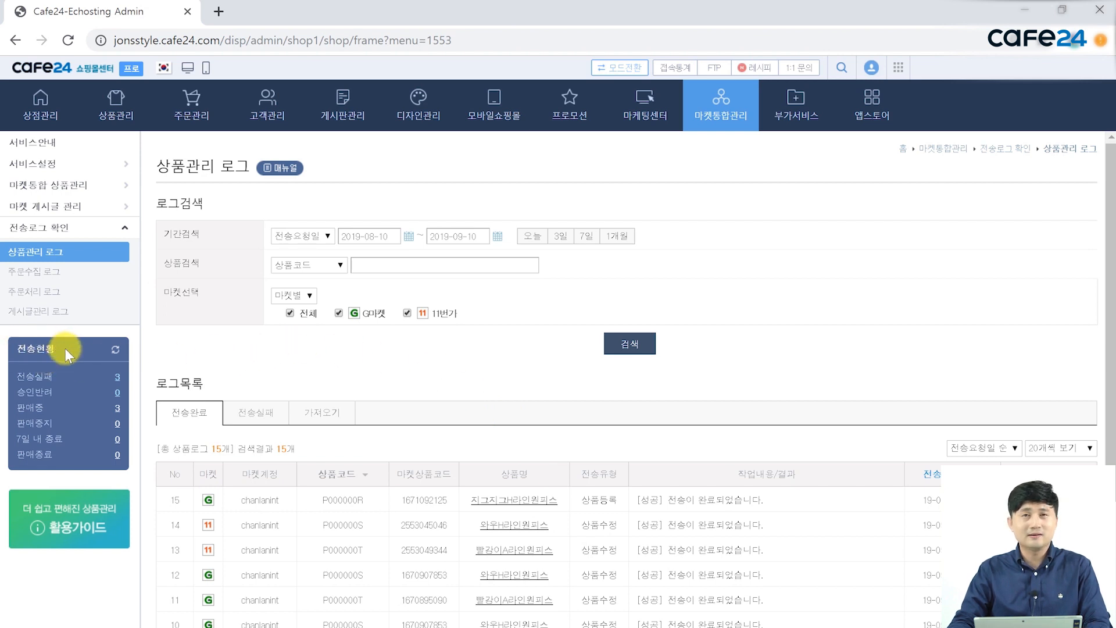
click(116, 350)
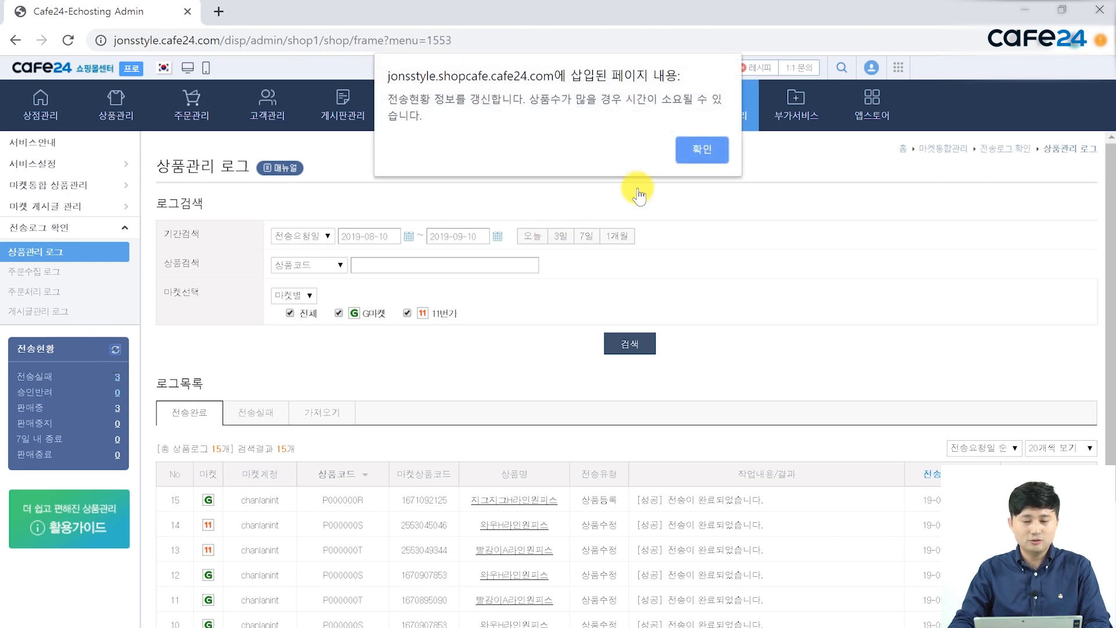
click(702, 148)
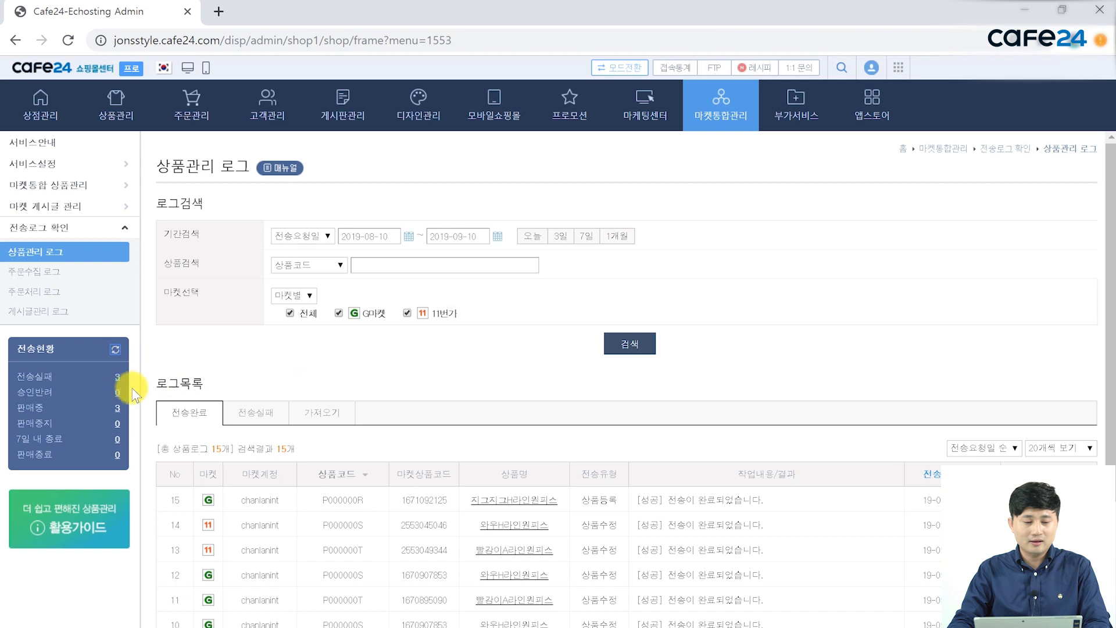
Open the failed transmissions (전송실패) and read the failure reason for the newest 11번가 registration
drag(18, 377, 60, 375)
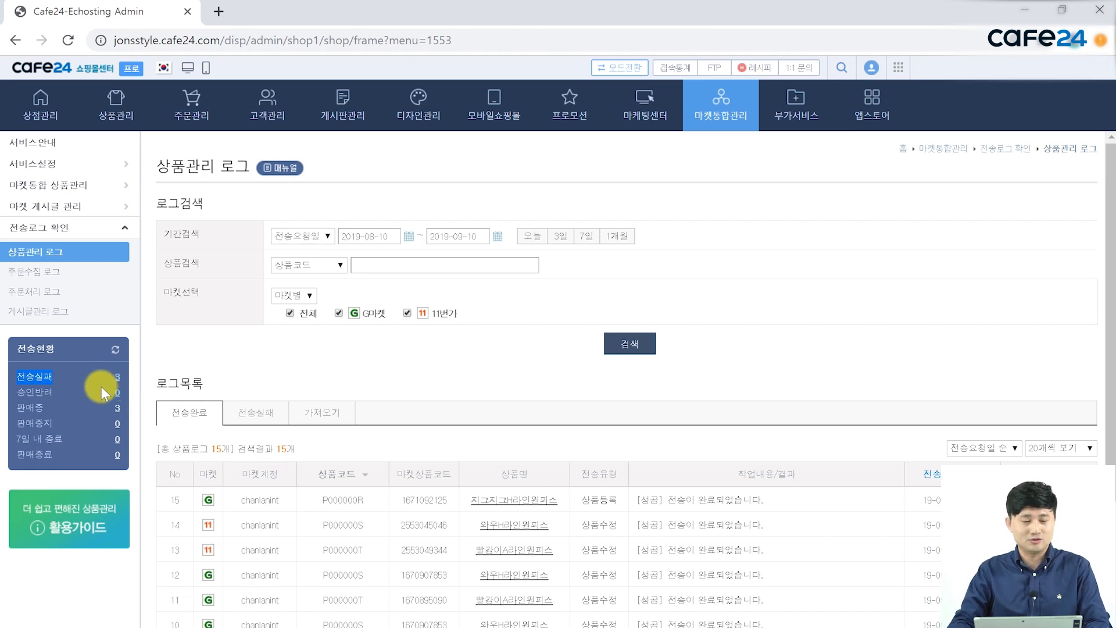
click(117, 377)
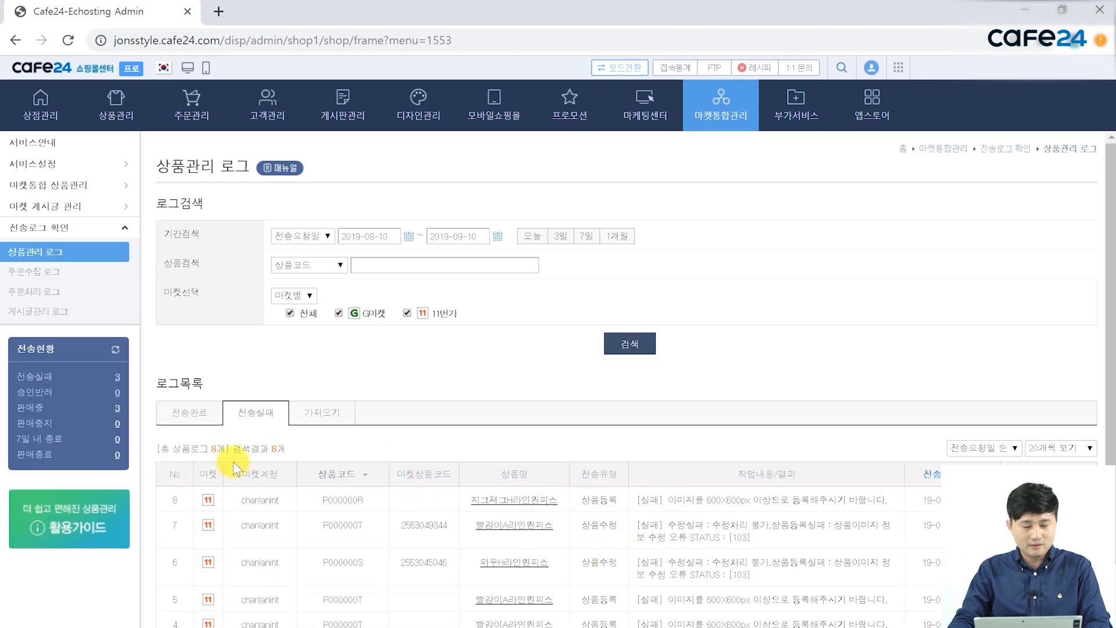
drag(669, 501, 874, 496)
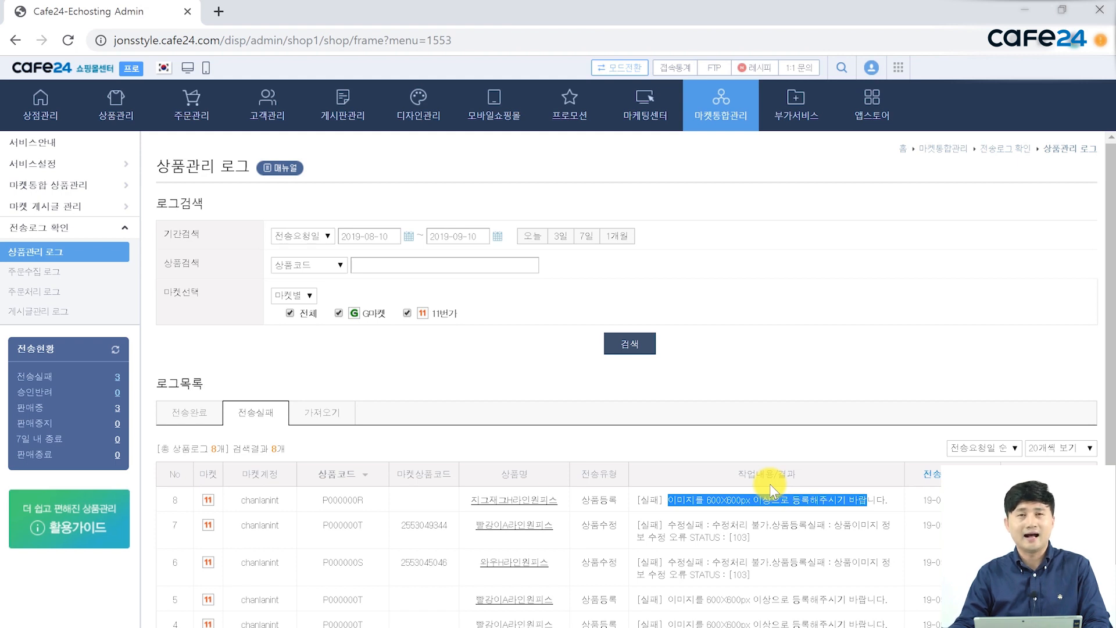
click(633, 503)
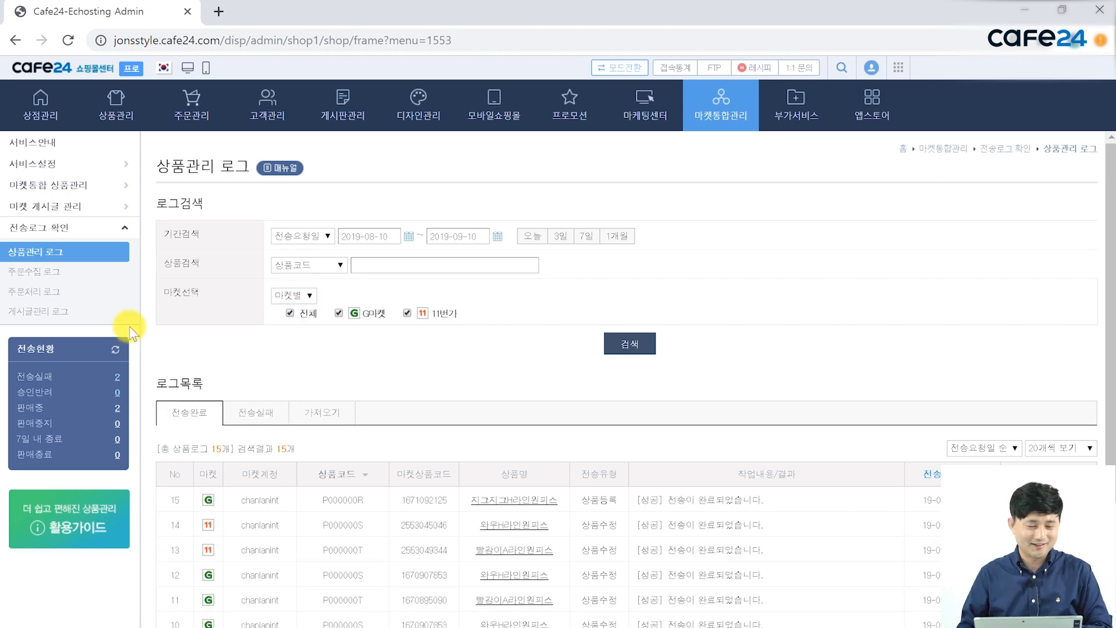
Go back to the pre-link product management (연동전 상품관리) and look through the unlinked product list
click(67, 186)
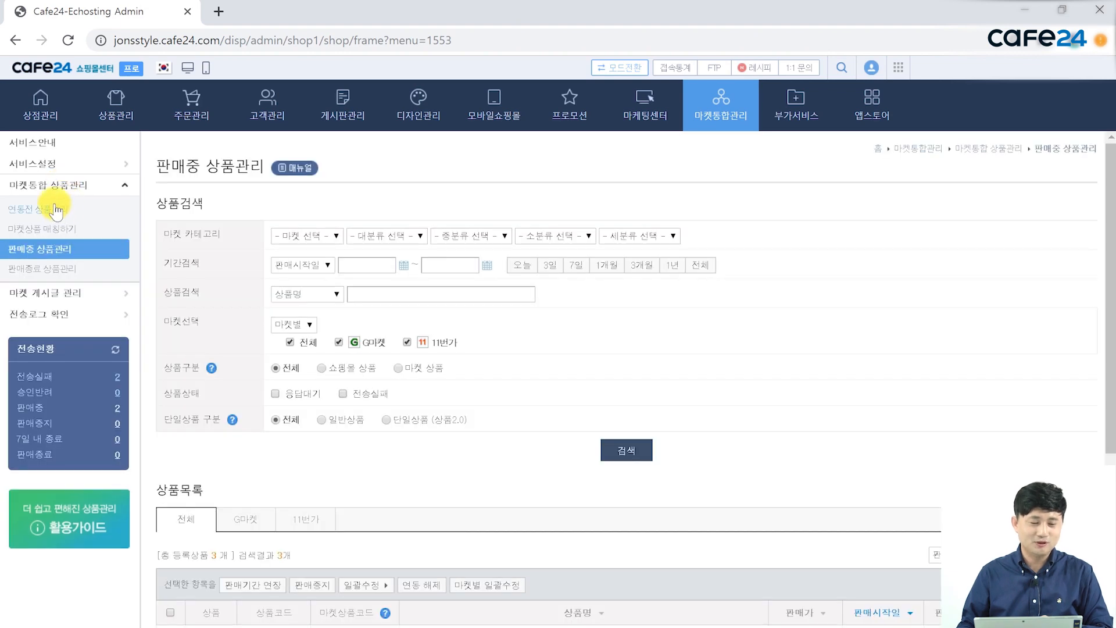
click(54, 204)
scroll(407, 453, down, 5)
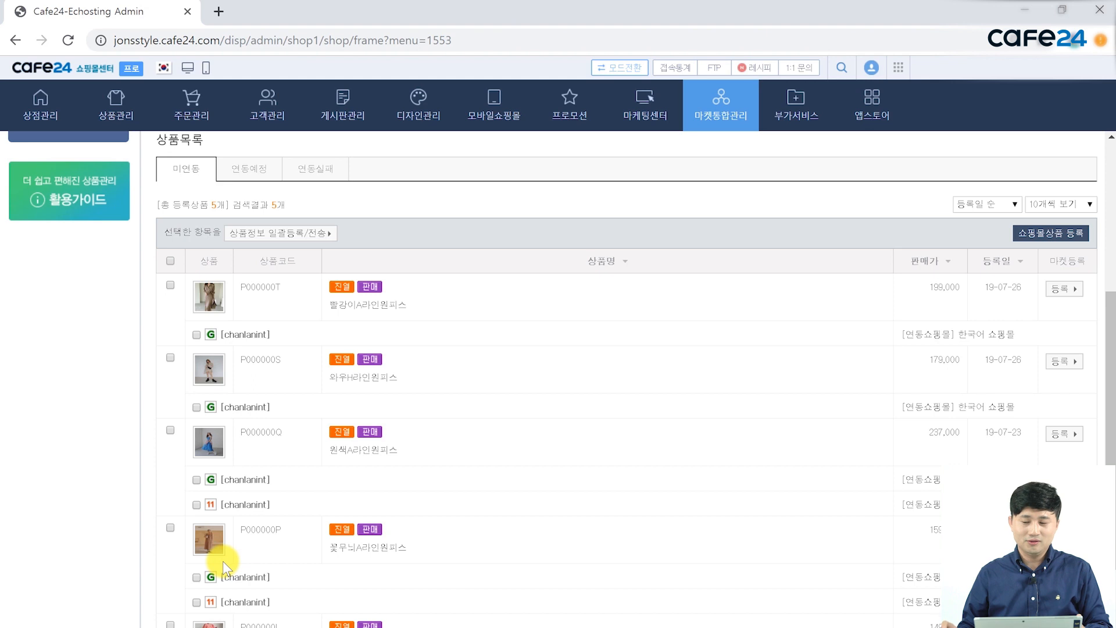
Open the shop product registration form (쇼핑몰 상품등록) from the product list and look at its required fields
scroll(222, 561, up, 2)
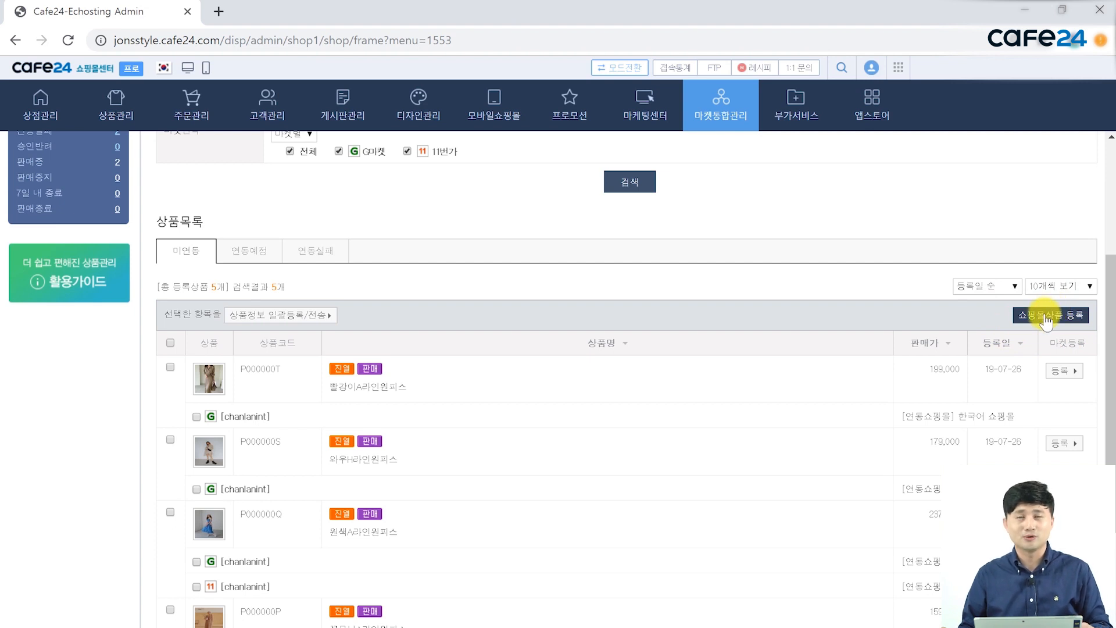
click(1024, 316)
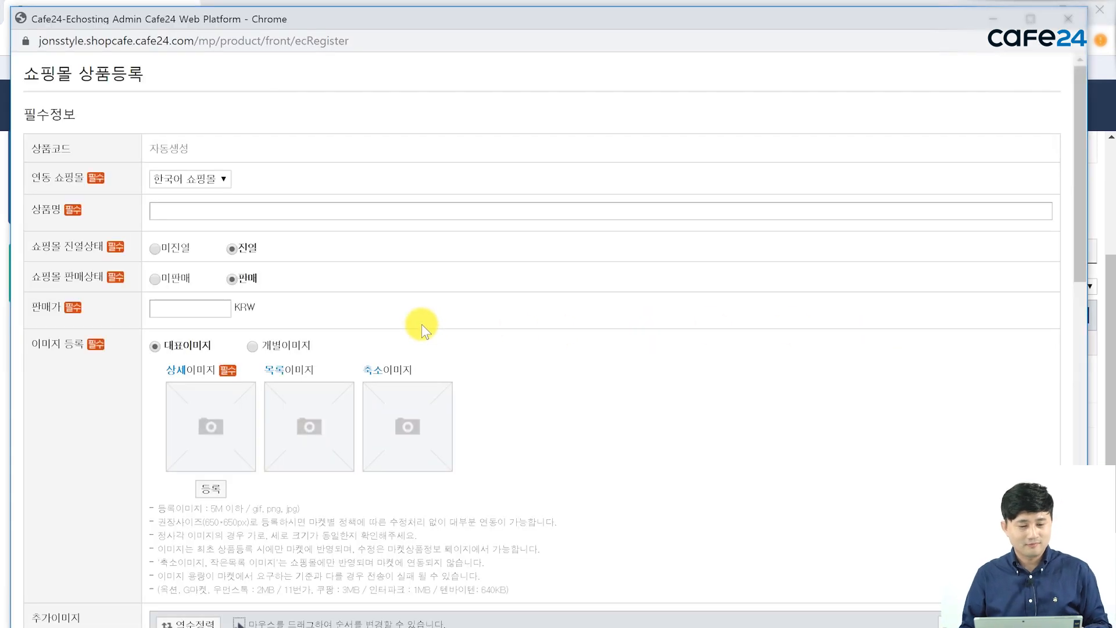
scroll(111, 300, down, 1)
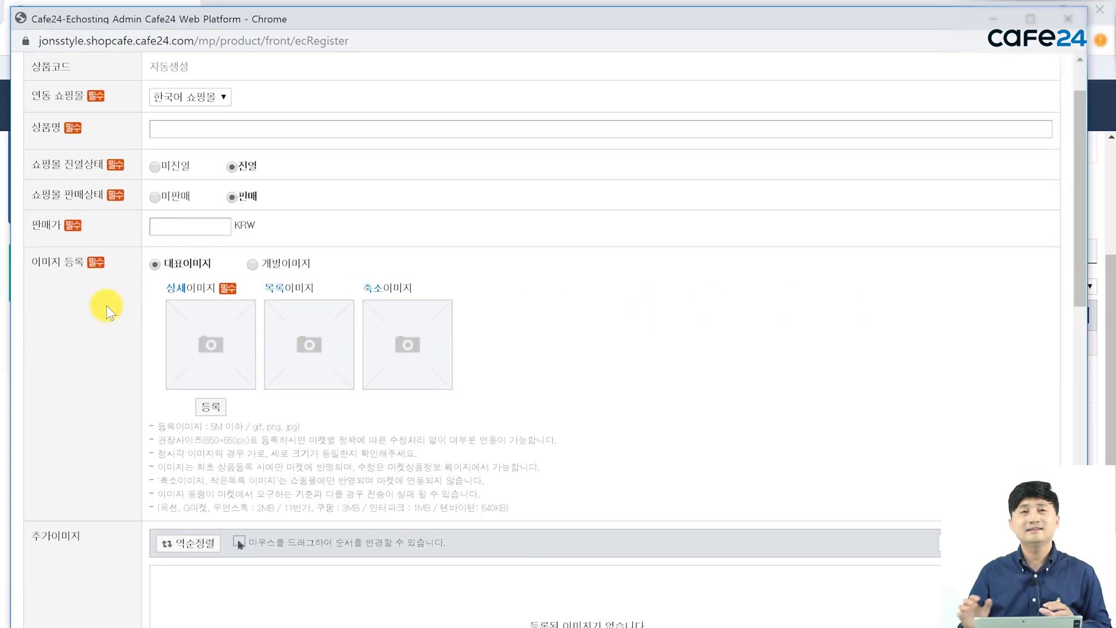